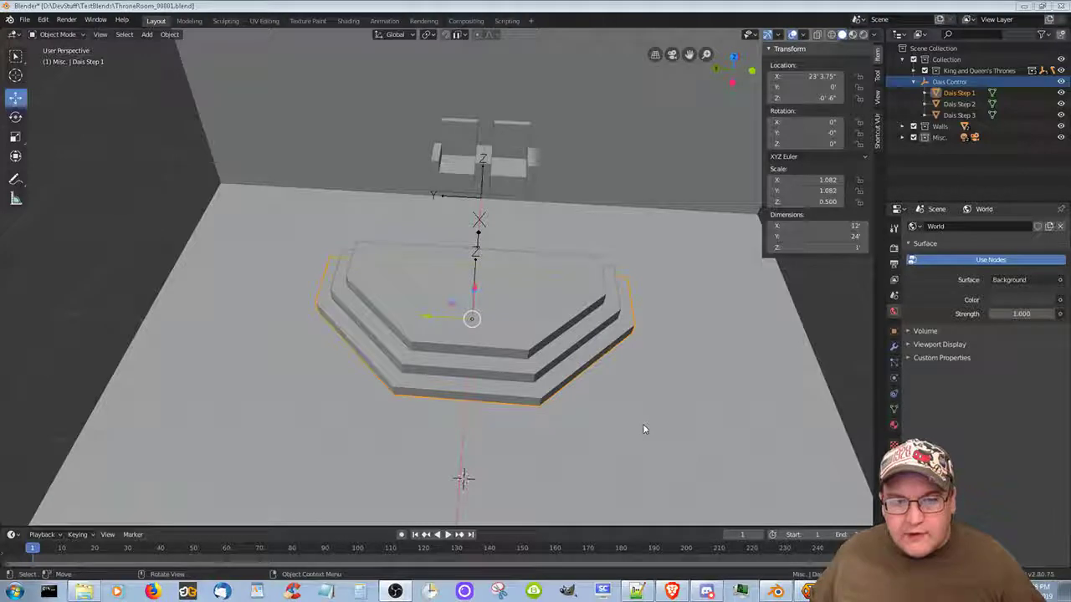
Step: Select the Dais Control empty, check the snapping settings, then select Dais Step 1
mouse_move(643, 429)
middle_mouse_down()
mouse_move(645, 373)
mouse_move(645, 385)
middle_mouse_up()
scroll(645, 385, "up", 2)
scroll(669, 393, "up", 3)
scroll(720, 406, "down", 3)
scroll(704, 355, "down", 2)
scroll(704, 355, "up", 2)
mouse_move(673, 352)
middle_mouse_down()
mouse_move(471, 234)
mouse_move(429, 236)
middle_mouse_up()
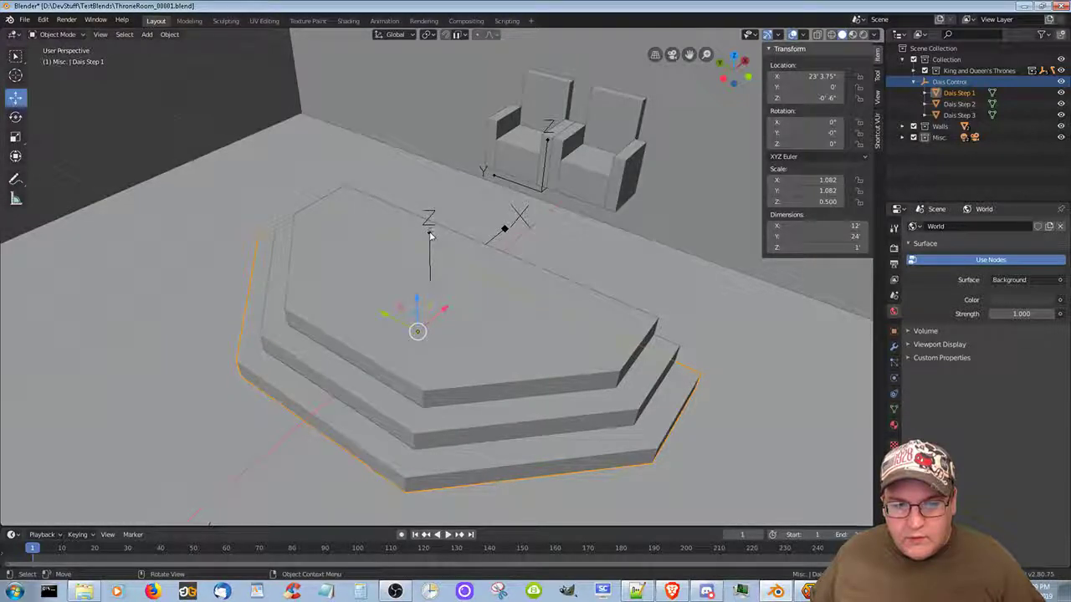
left_click(429, 237)
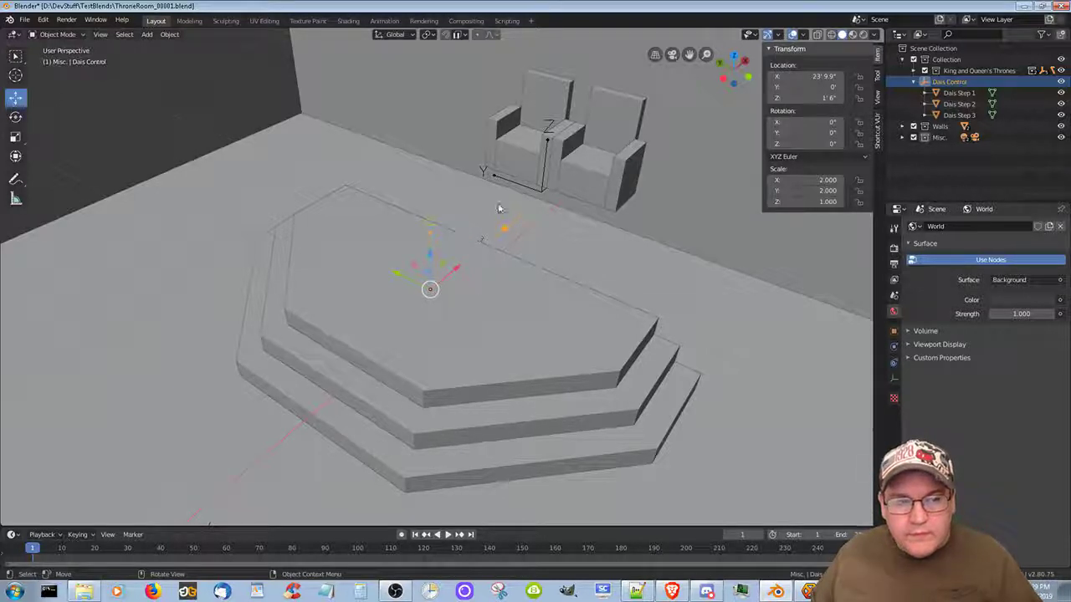
left_click(465, 35)
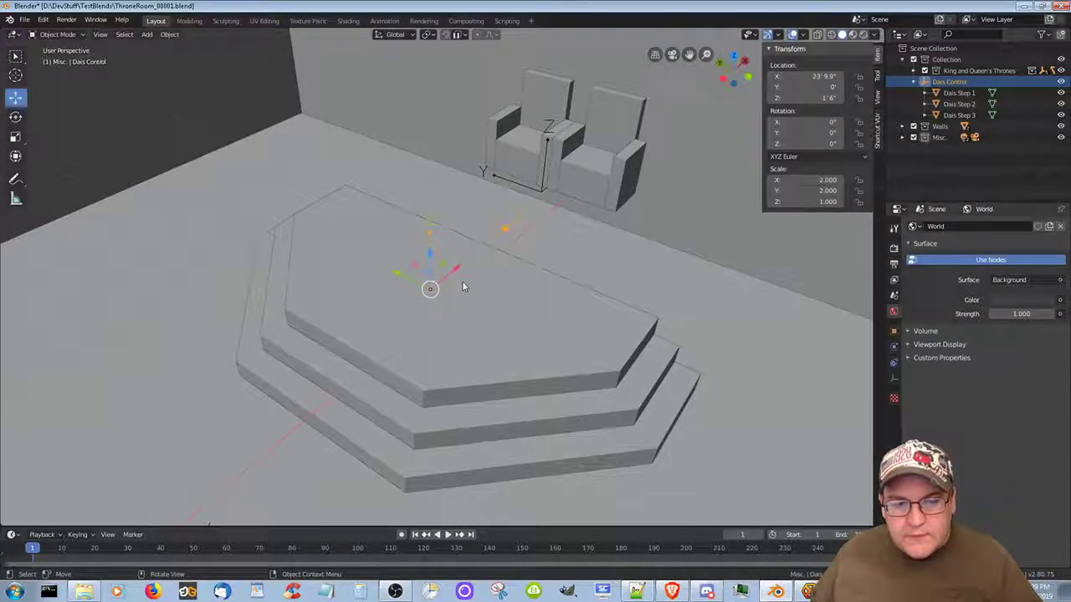
left_click(691, 387)
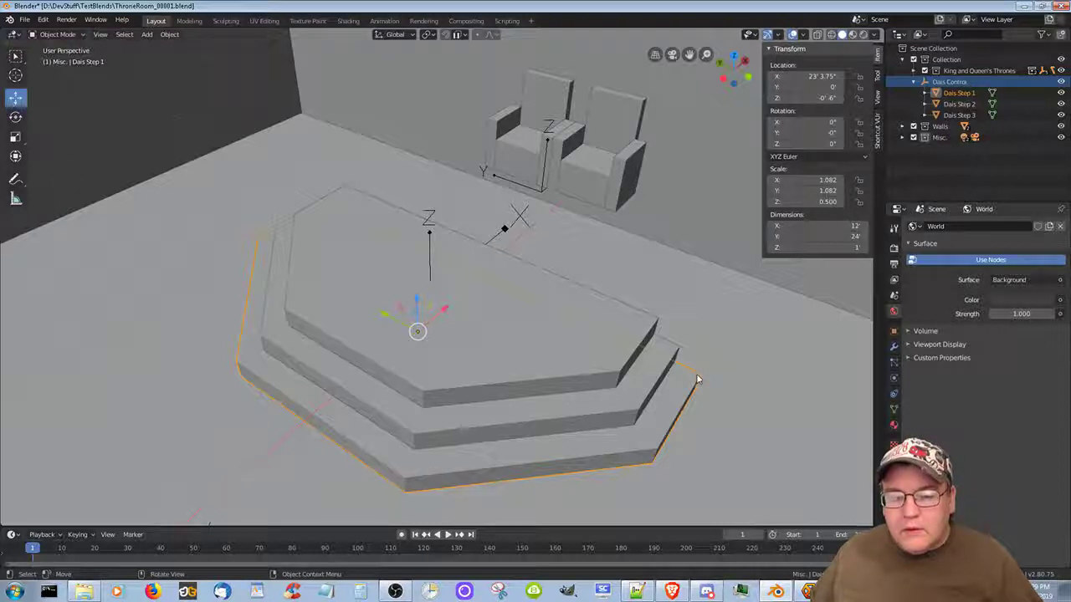
Step: Snap the 3D cursor to Dais Step 1 and view its outer corner from low down
key("shift+s")
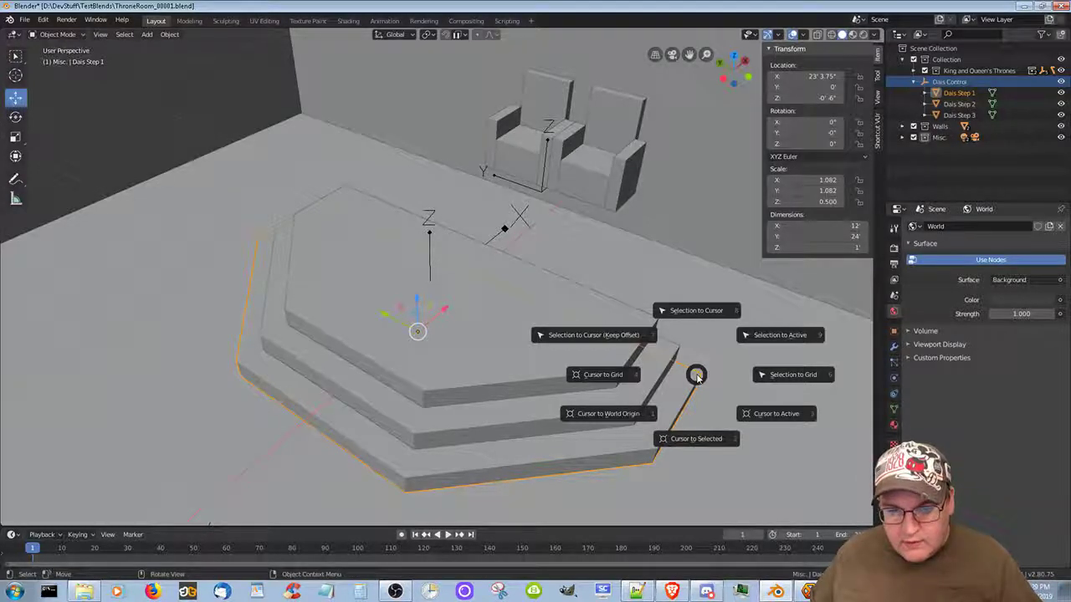
left_click(682, 440)
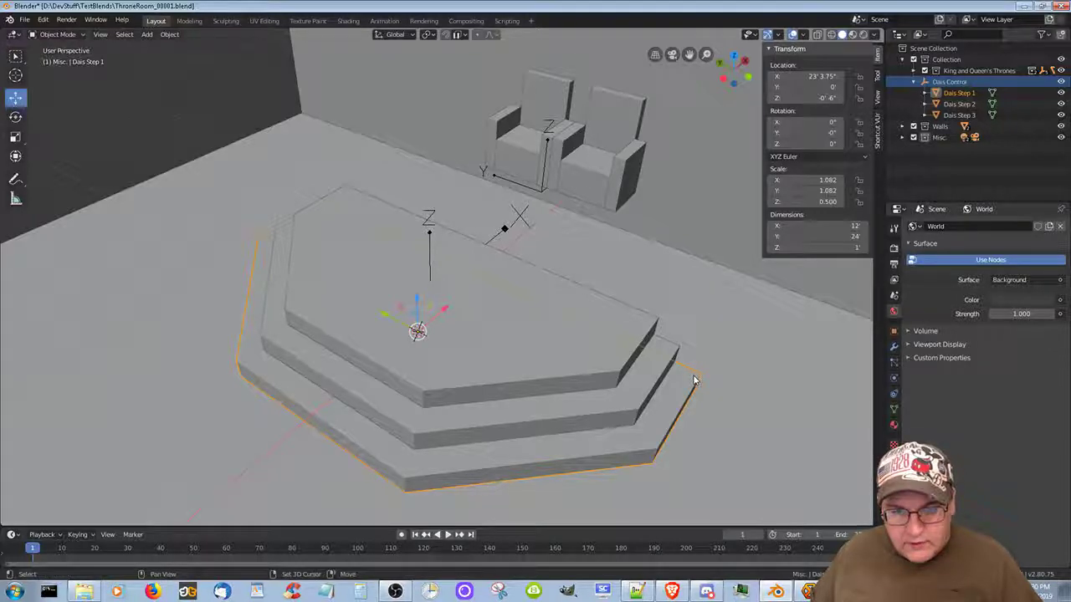
middle_click_drag(693, 378, 678, 388)
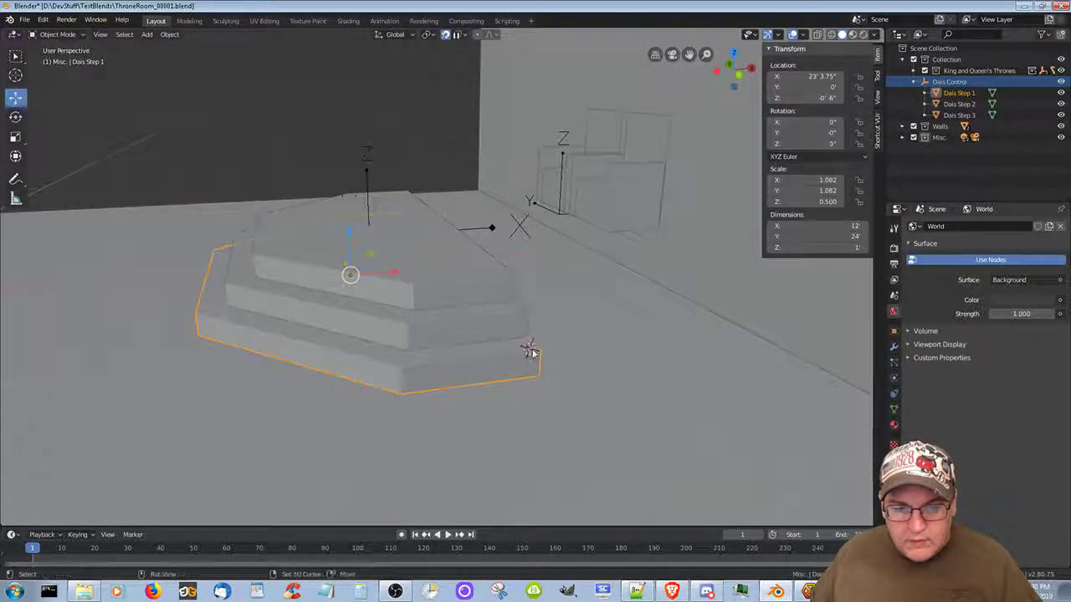
Step: Grab Dais Step 1, confirm it in place, and orbit back to a higher view
key("g")
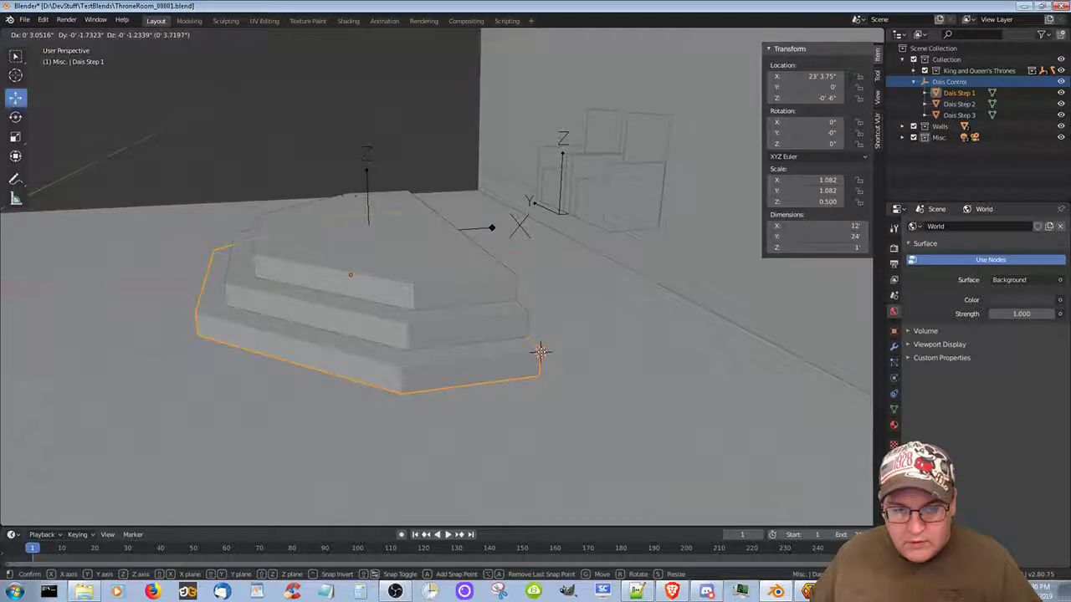
left_click(540, 352)
mouse_move(601, 366)
middle_mouse_down()
mouse_move(629, 362)
mouse_move(583, 340)
mouse_move(523, 352)
mouse_move(552, 389)
mouse_move(654, 386)
mouse_move(723, 465)
middle_mouse_up()
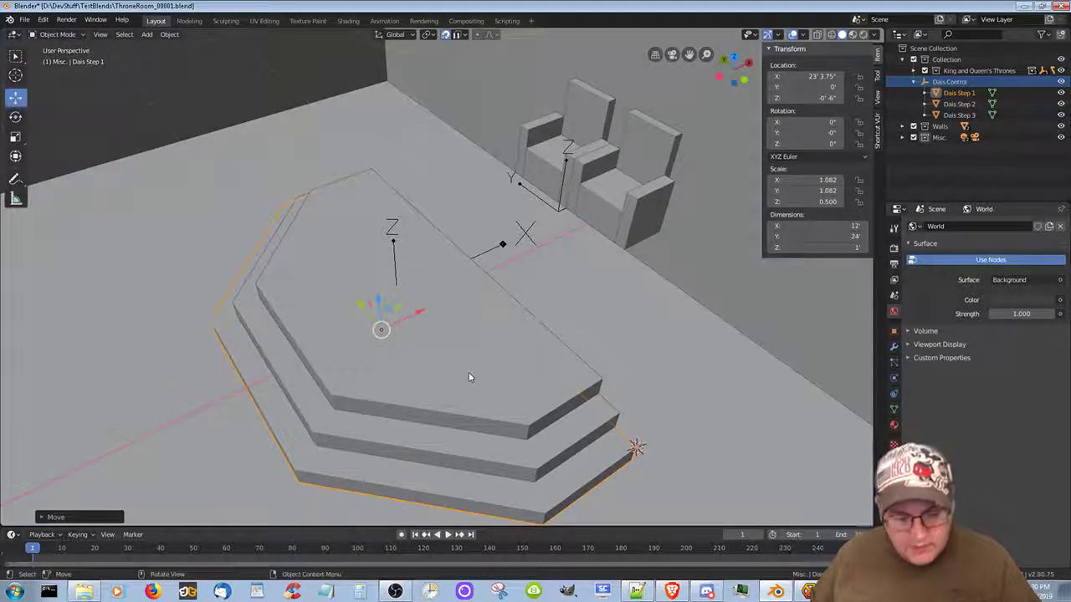
key("shift+s")
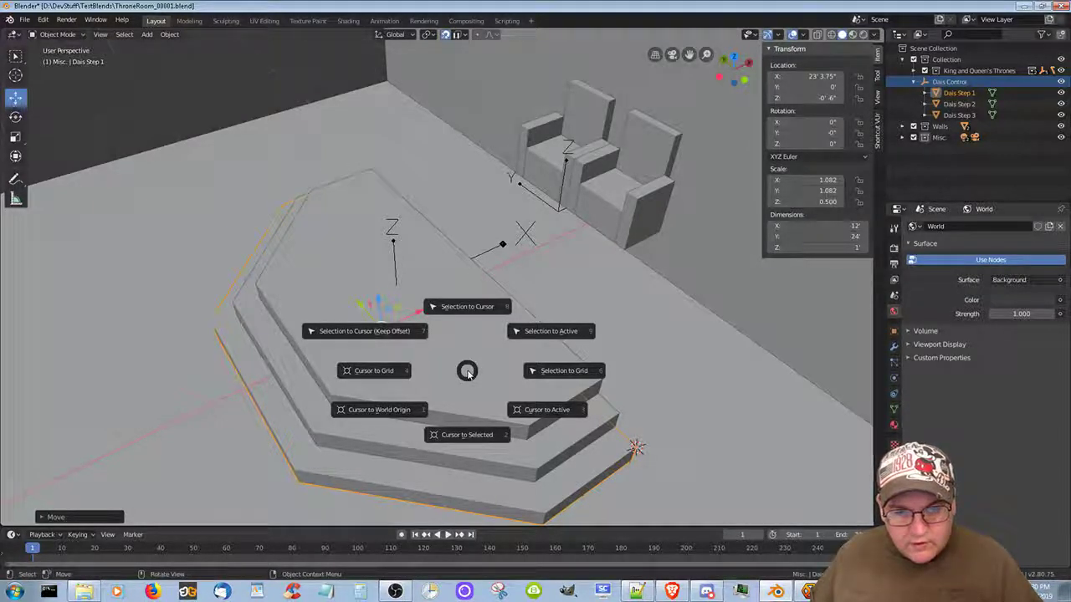
left_click(476, 310)
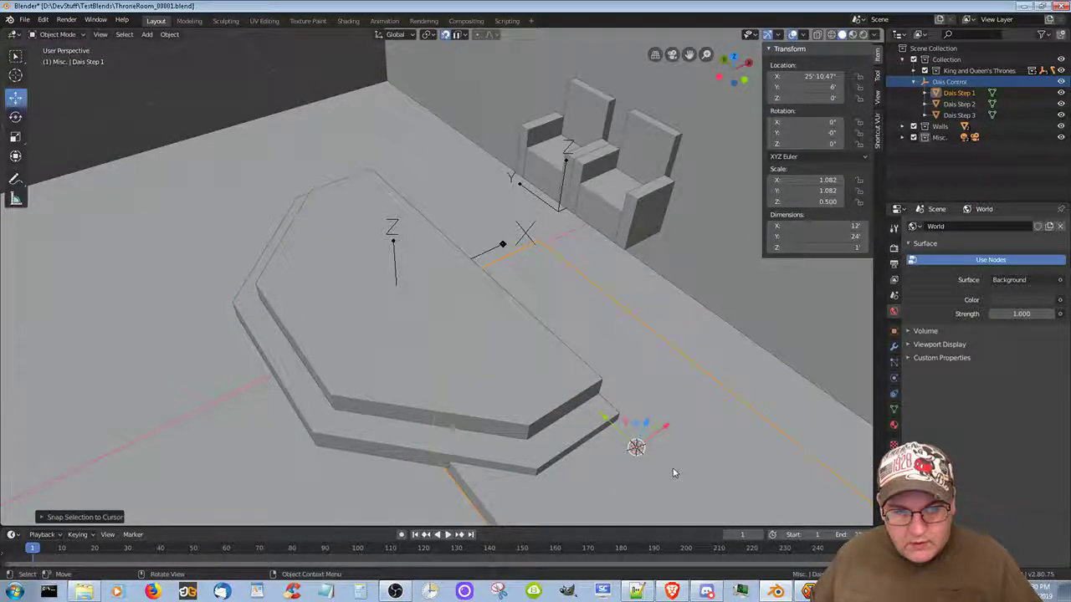
scroll(673, 473, "down", 2)
scroll(666, 471, "down", 2)
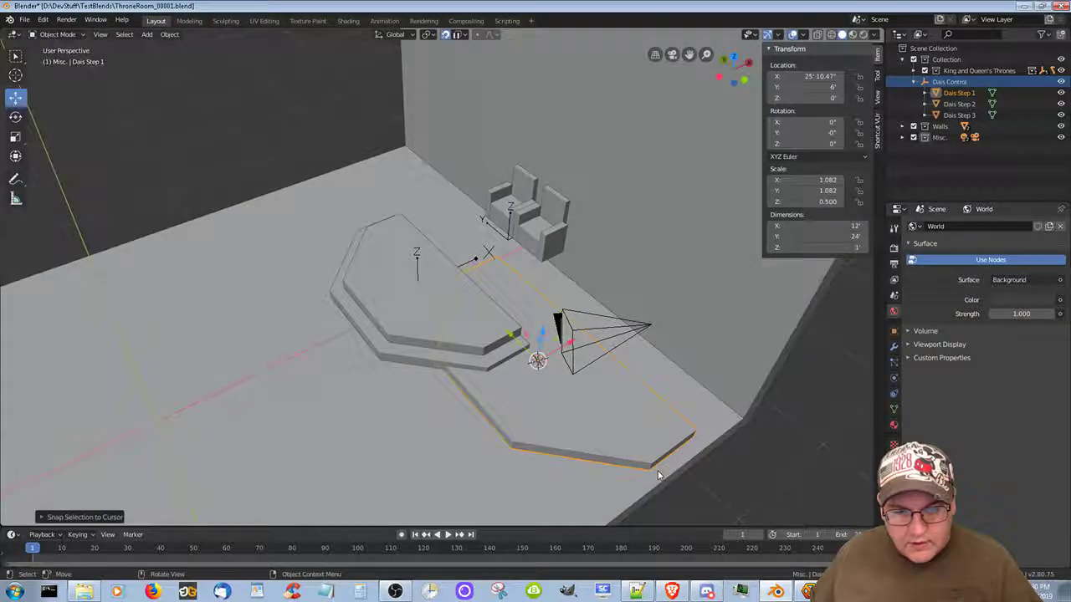
scroll(658, 475, "up", 2)
scroll(658, 475, "down", 2)
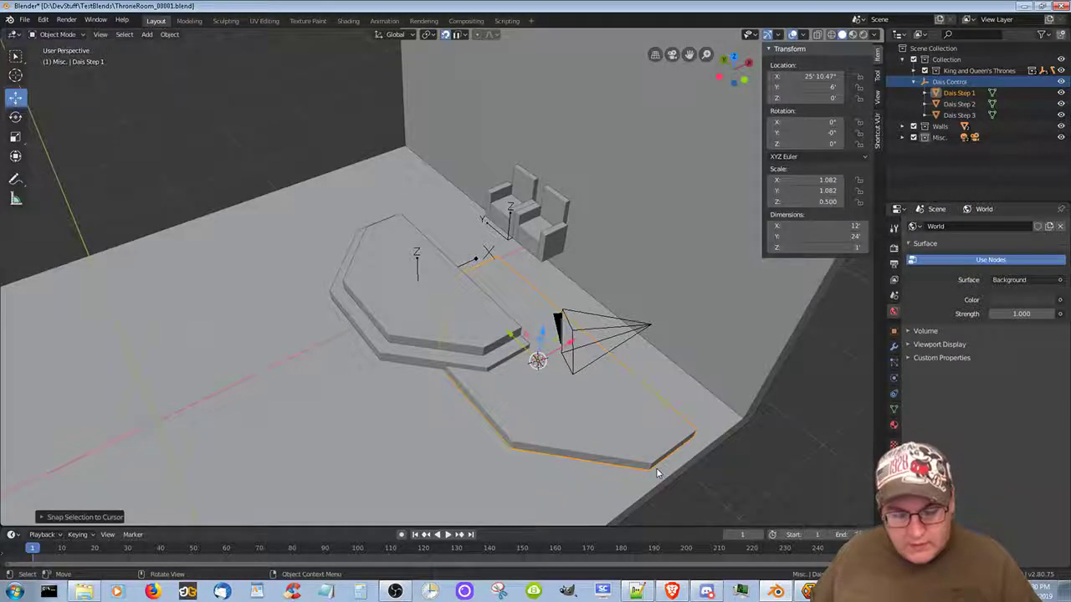
key("ctrl+z")
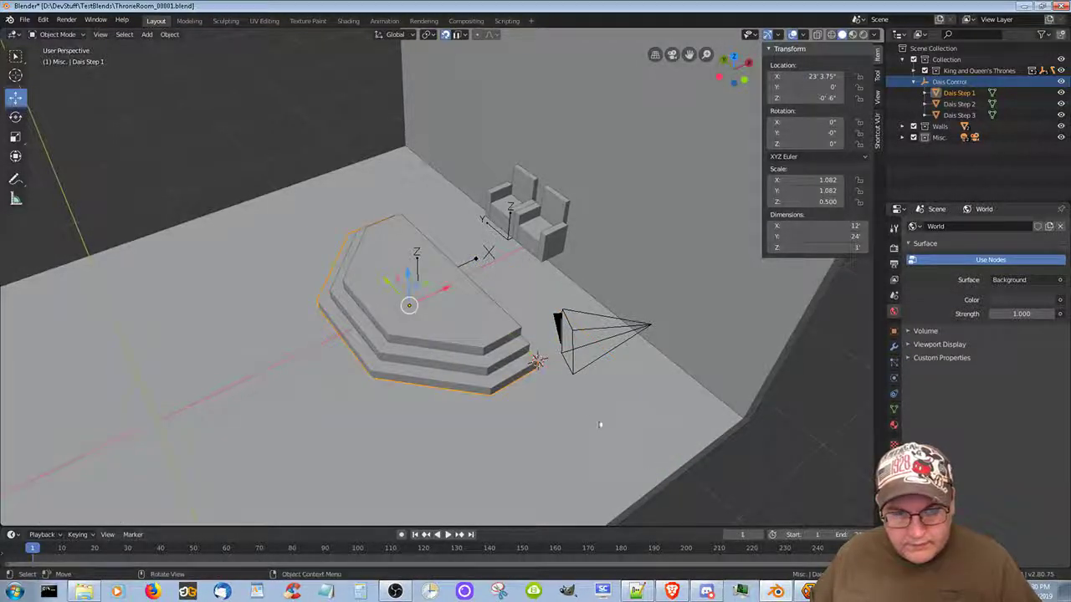
left_click(419, 263)
mouse_move(419, 263)
left_mouse_down()
mouse_move(469, 301)
mouse_move(465, 326)
left_mouse_up()
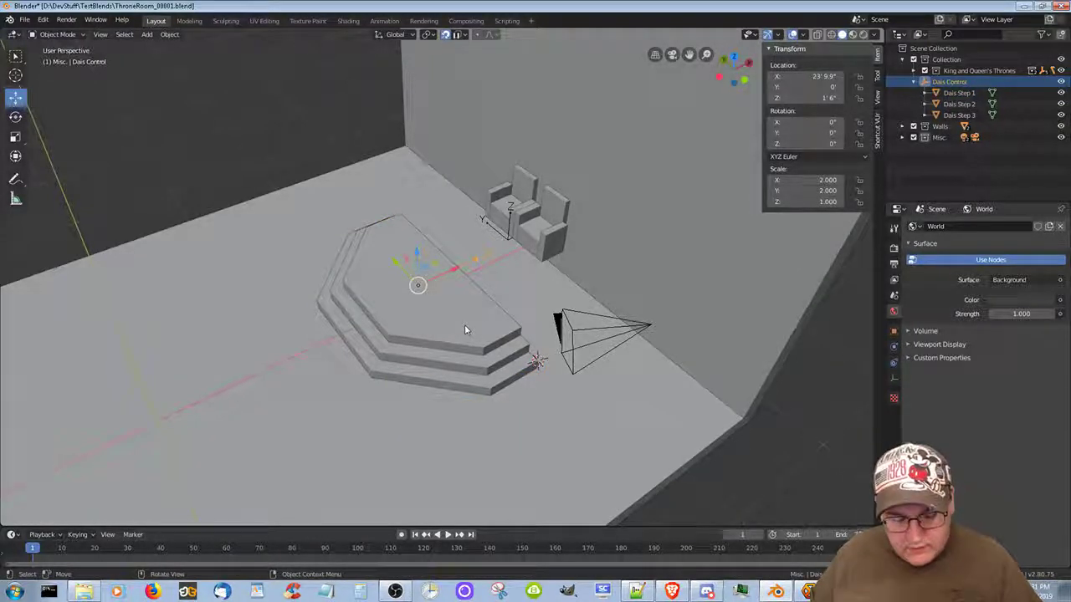
key("shift+s")
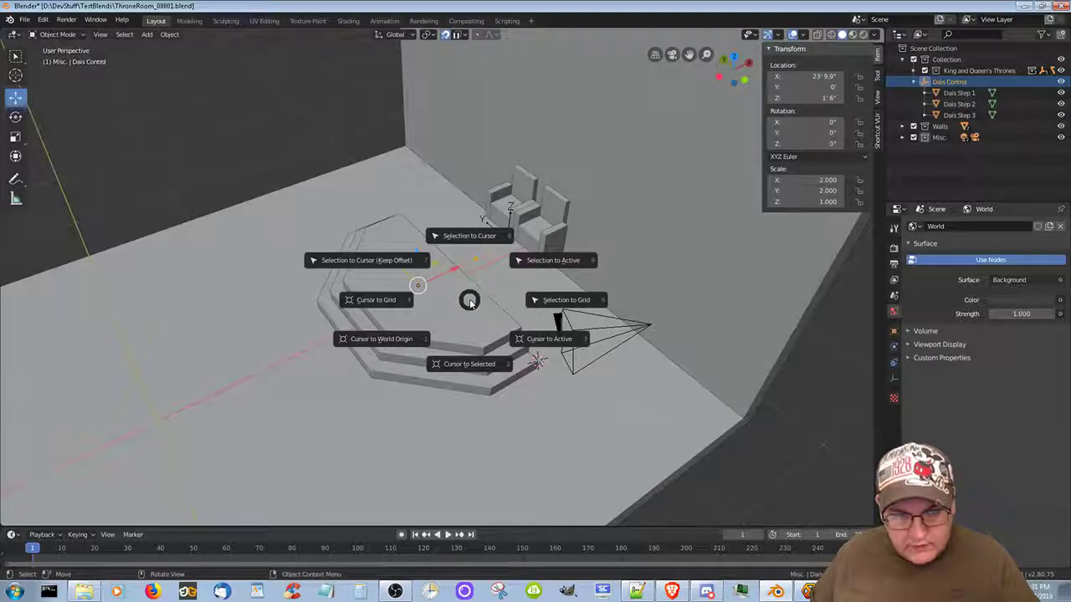
left_click(470, 240)
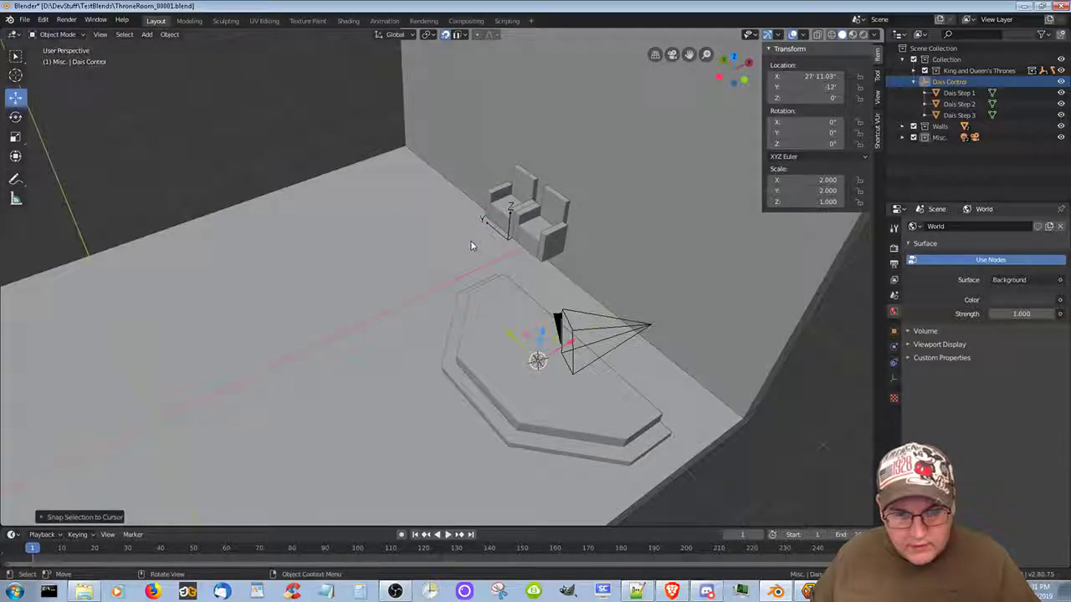
key("ctrl")
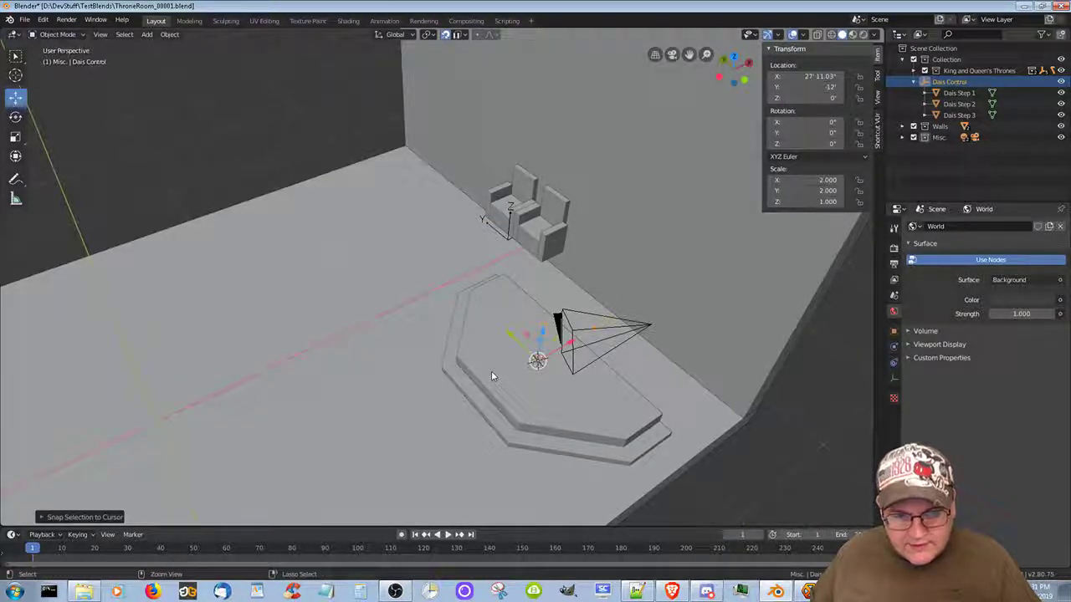
key("ctrl+z")
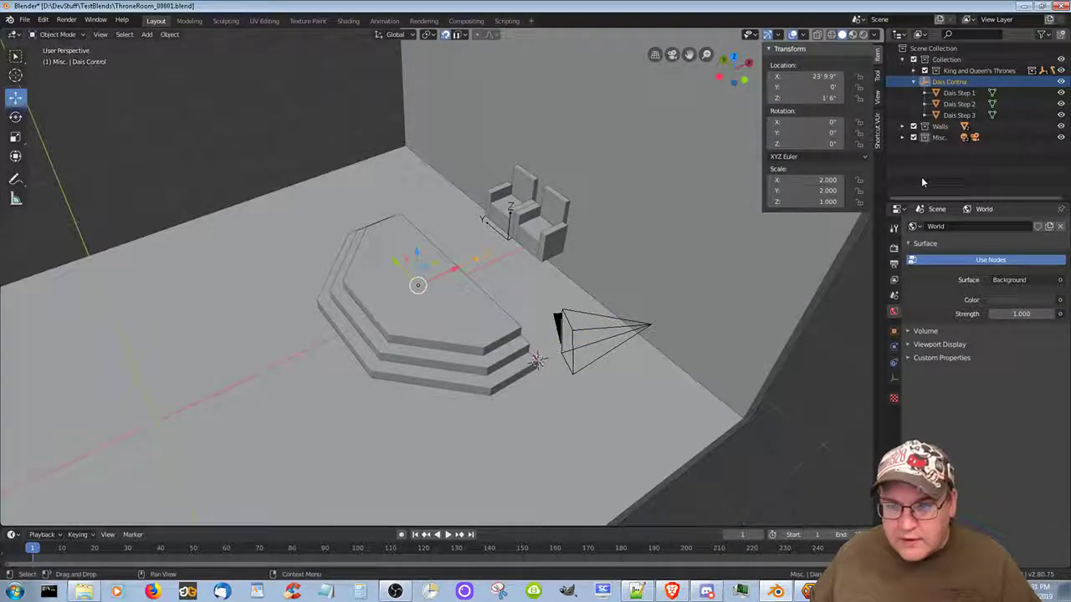
mouse_move(434, 317)
middle_mouse_down()
mouse_move(513, 281)
mouse_move(408, 314)
mouse_move(513, 296)
middle_mouse_up()
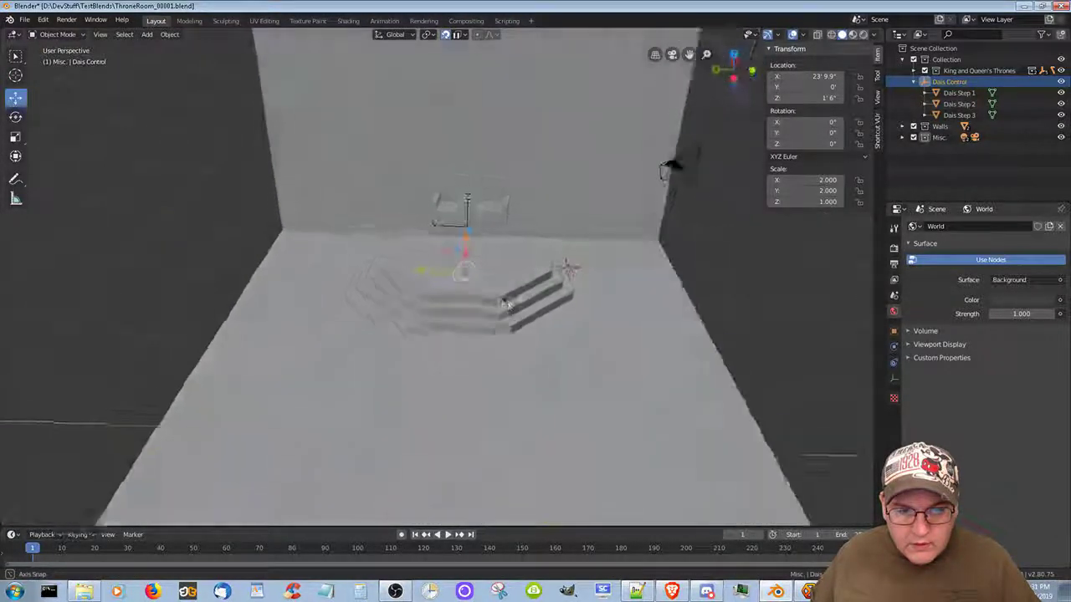
scroll(528, 297, "down", 2)
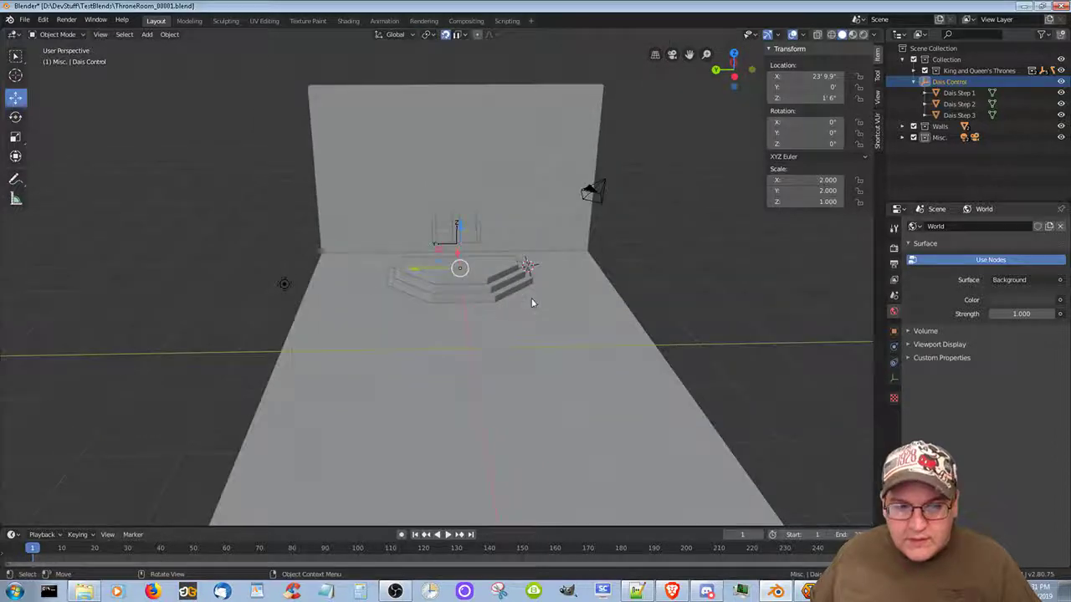
scroll(528, 298, "up", 5)
scroll(562, 317, "up", 2)
middle_click_drag(561, 317, 674, 317)
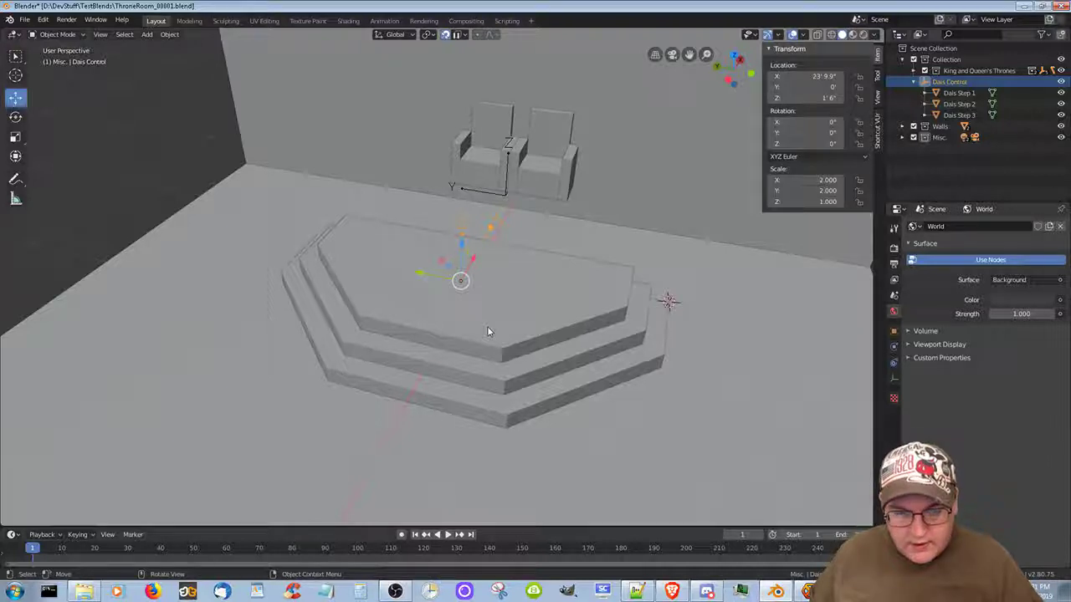
Step: Clear the parent of Dais Steps 1–3, keeping their transforms
left_click(488, 333)
left_click(482, 371, "shift")
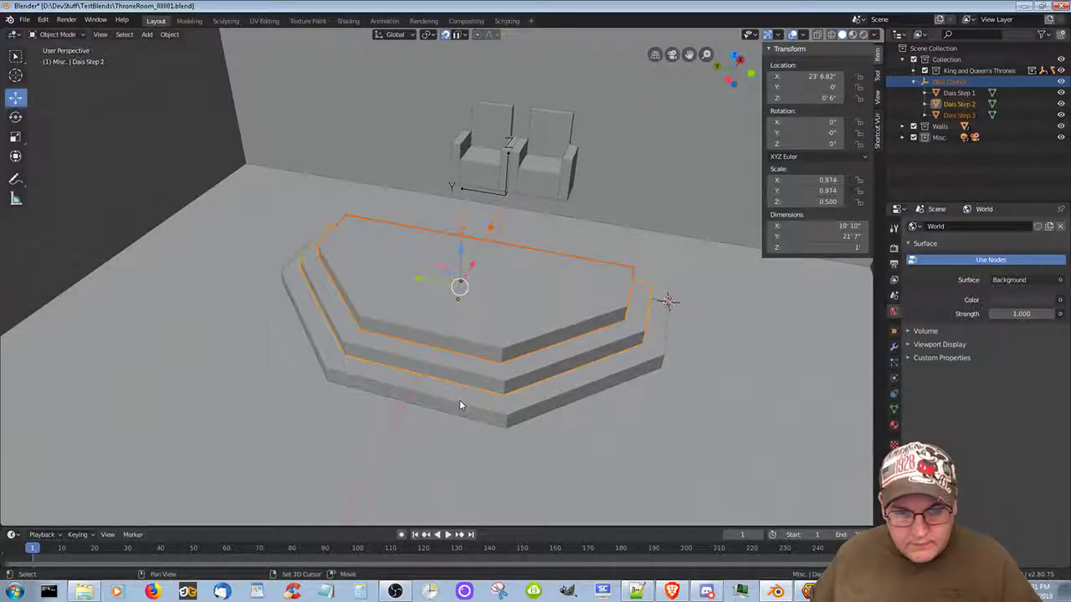
left_click(459, 405, "shift")
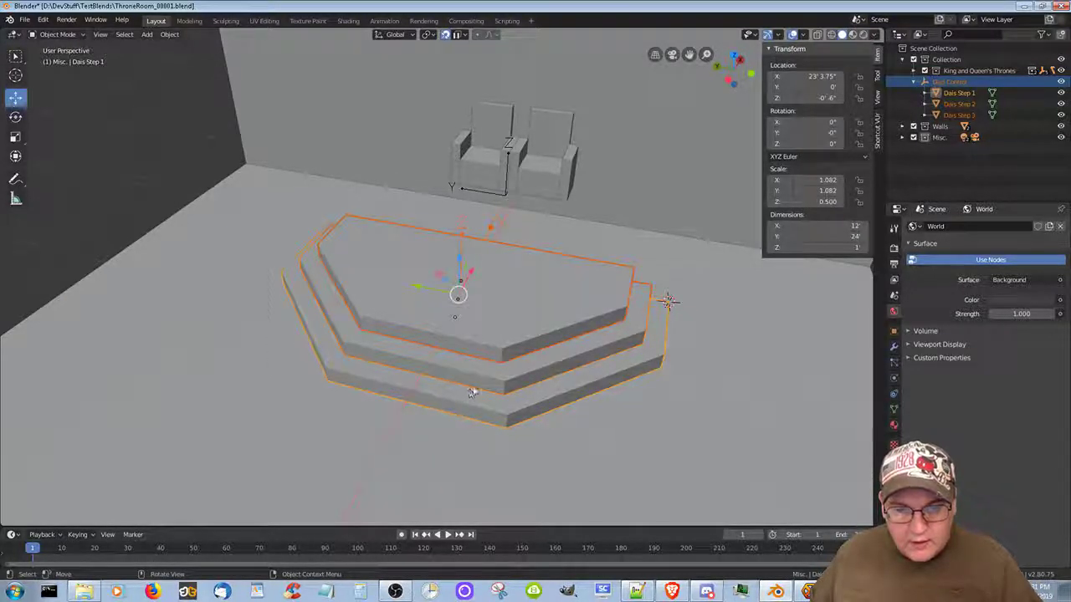
key("alt+p")
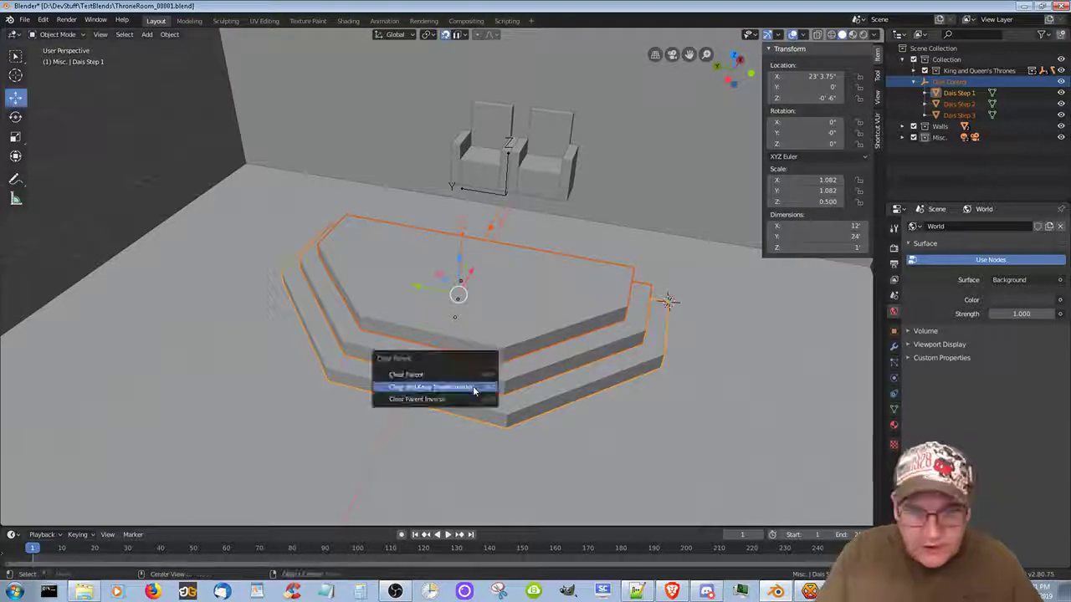
left_click(475, 388)
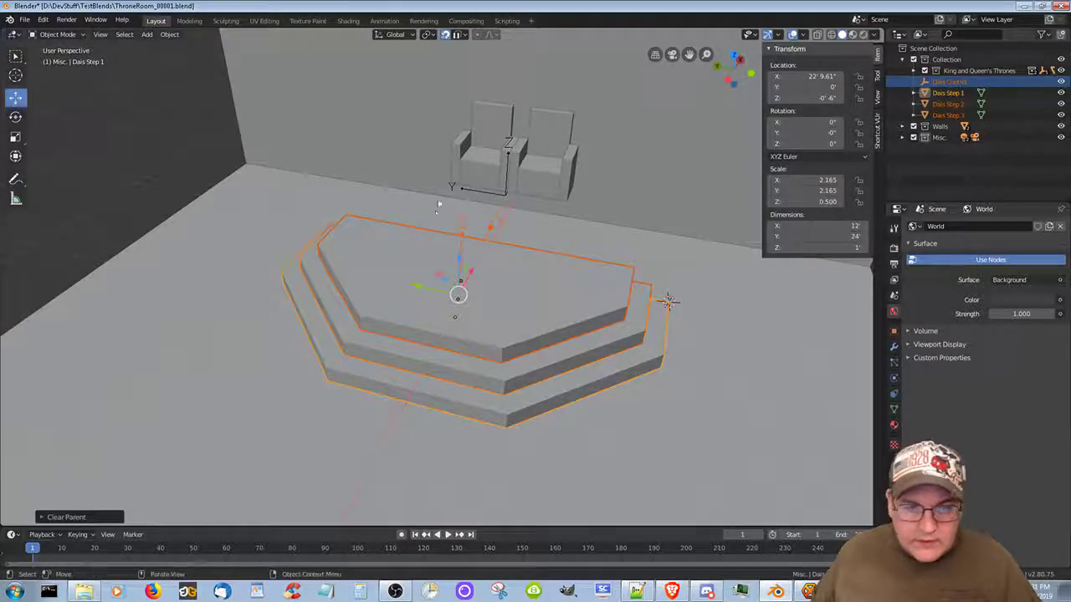
Step: Lower Dais Step 3 on Z as a trial, then undo it
left_click(539, 316)
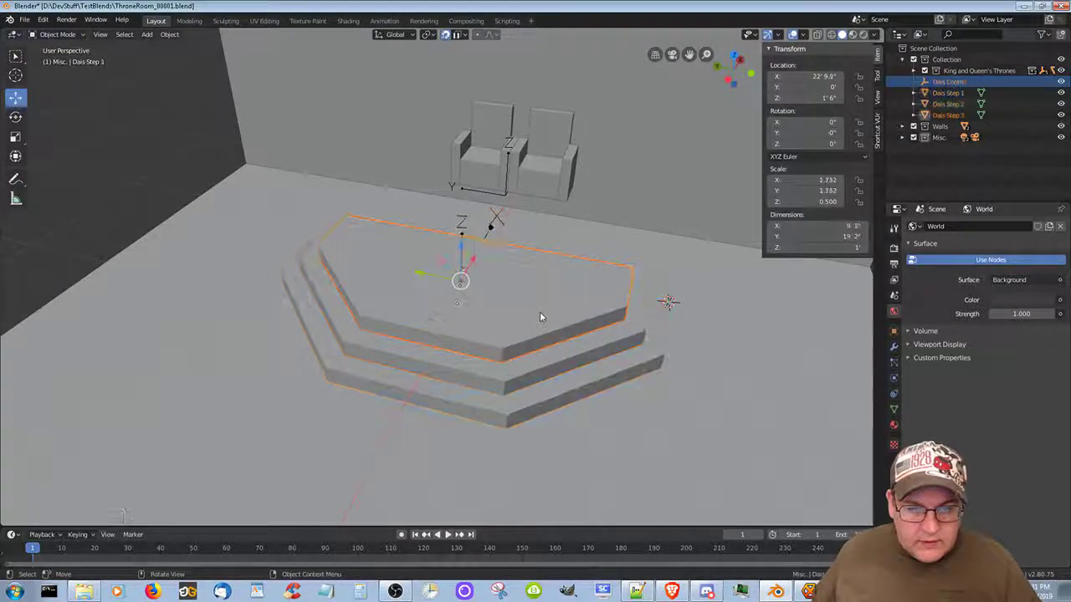
left_click_drag(460, 237, 495, 245)
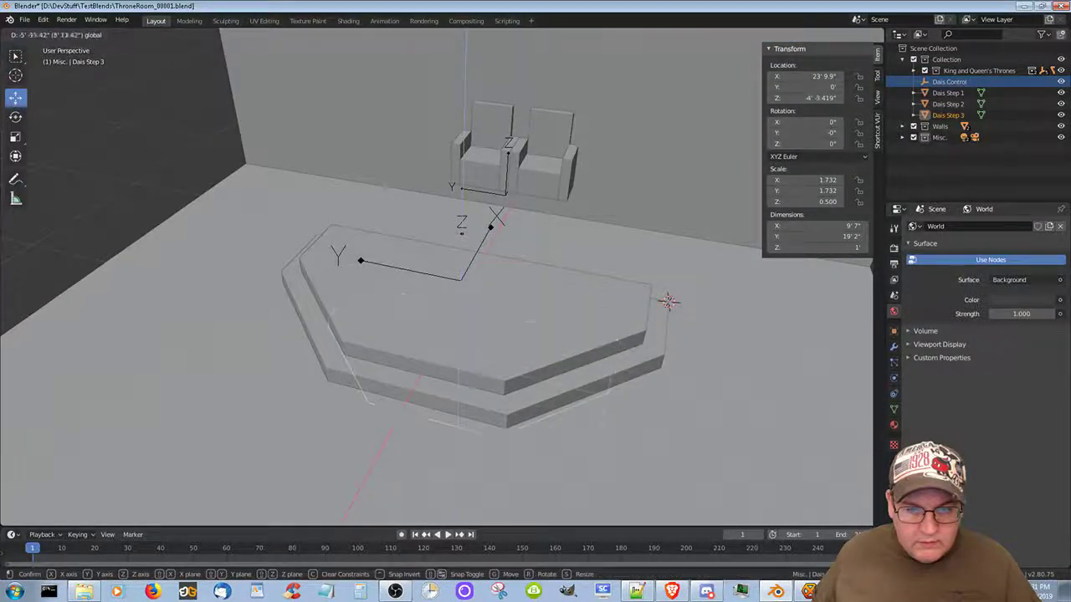
left_click_drag(496, 245, 682, 436)
left_click(682, 435)
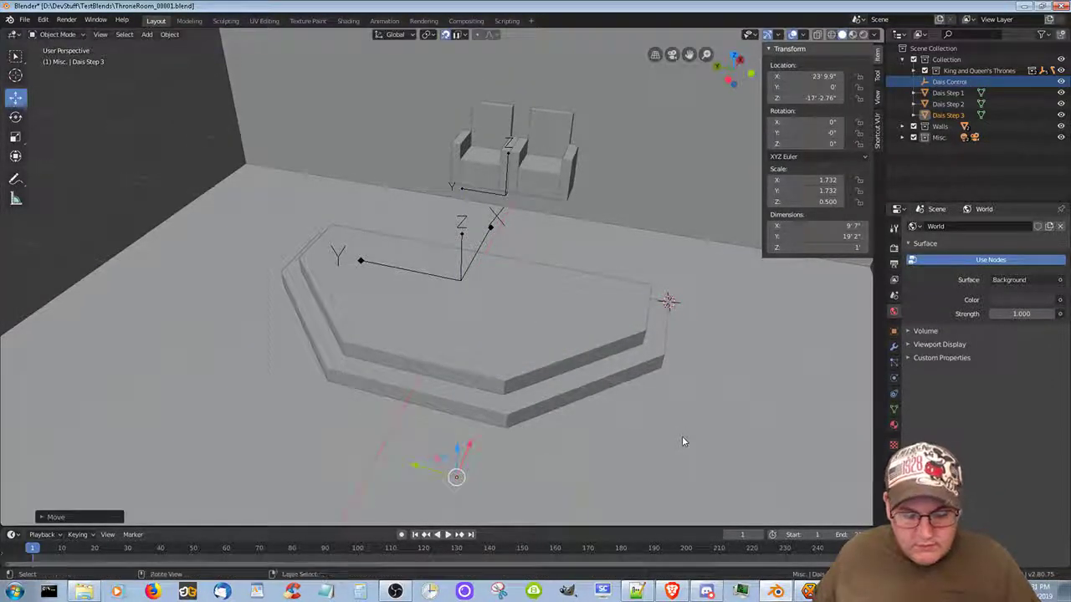
key("ctrl+z")
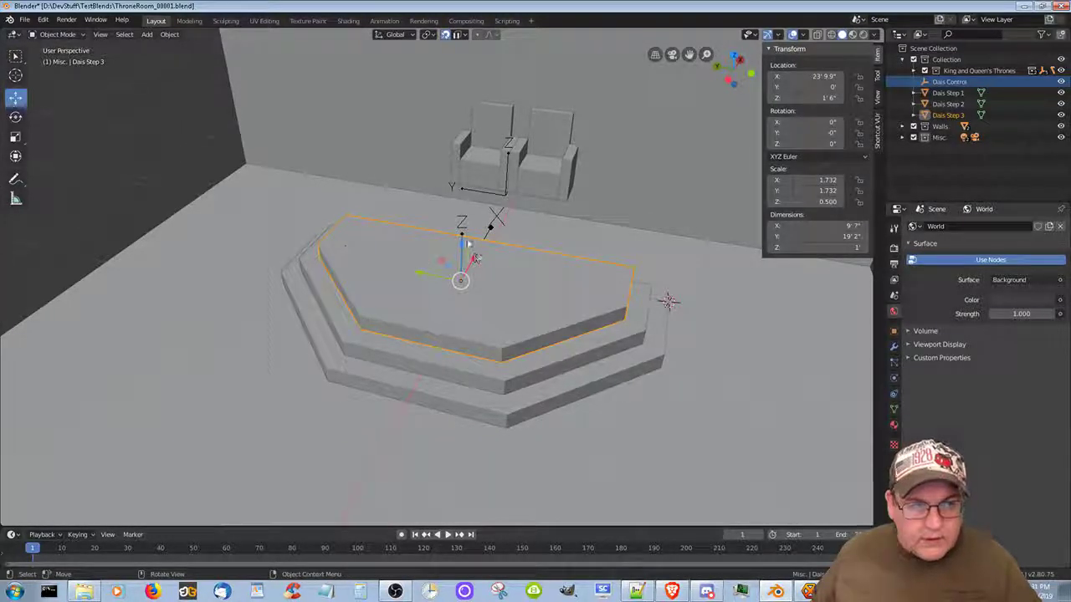
Step: Orbit to a steeper view and select the Dais Control empty
middle_click_drag(466, 239, 456, 307)
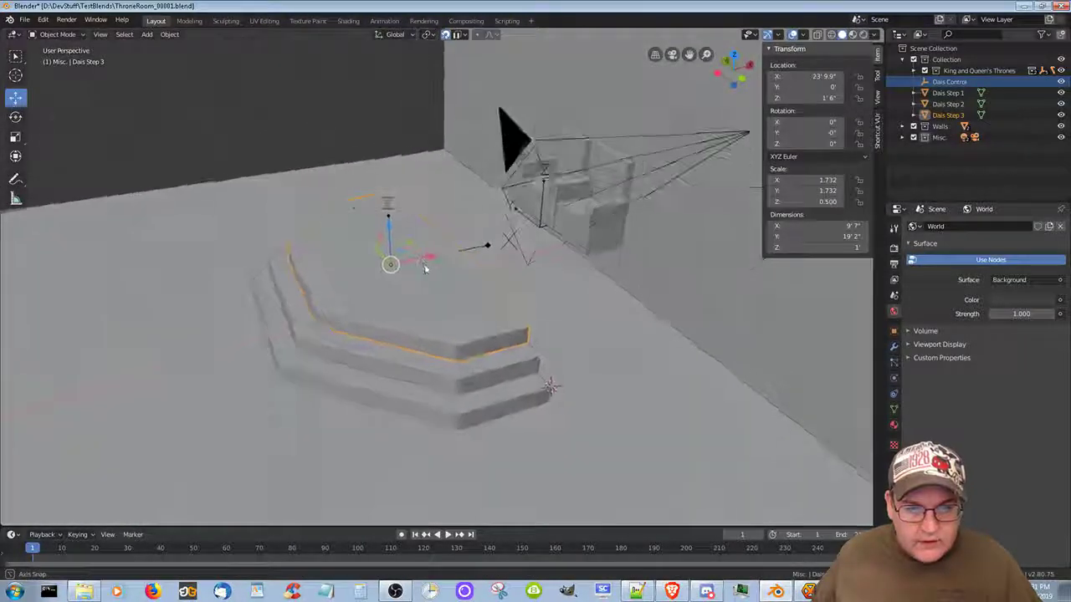
middle_click_drag(492, 264, 486, 291)
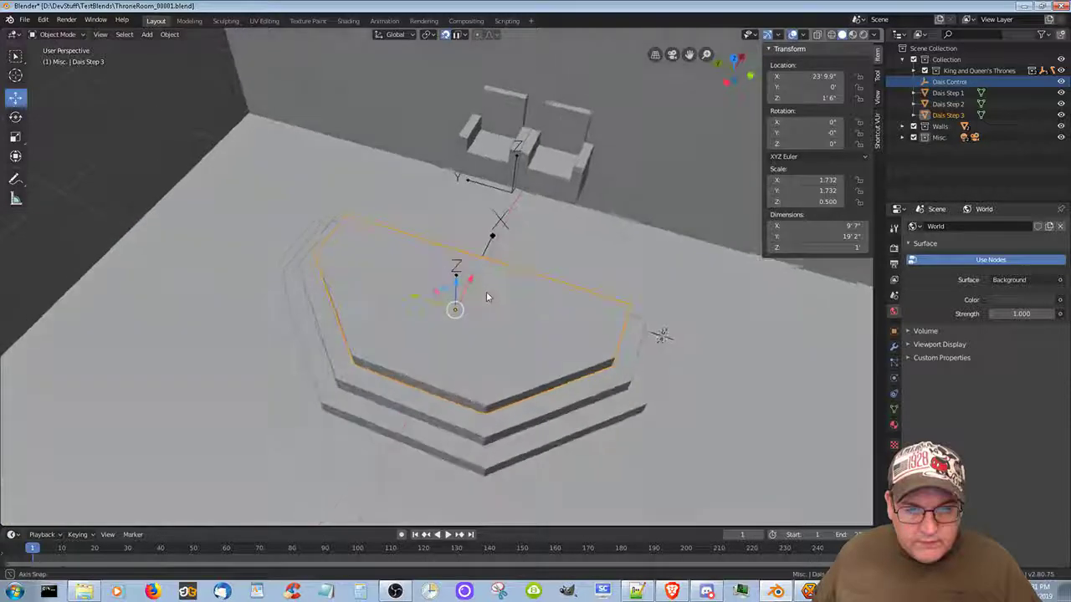
left_click(493, 238)
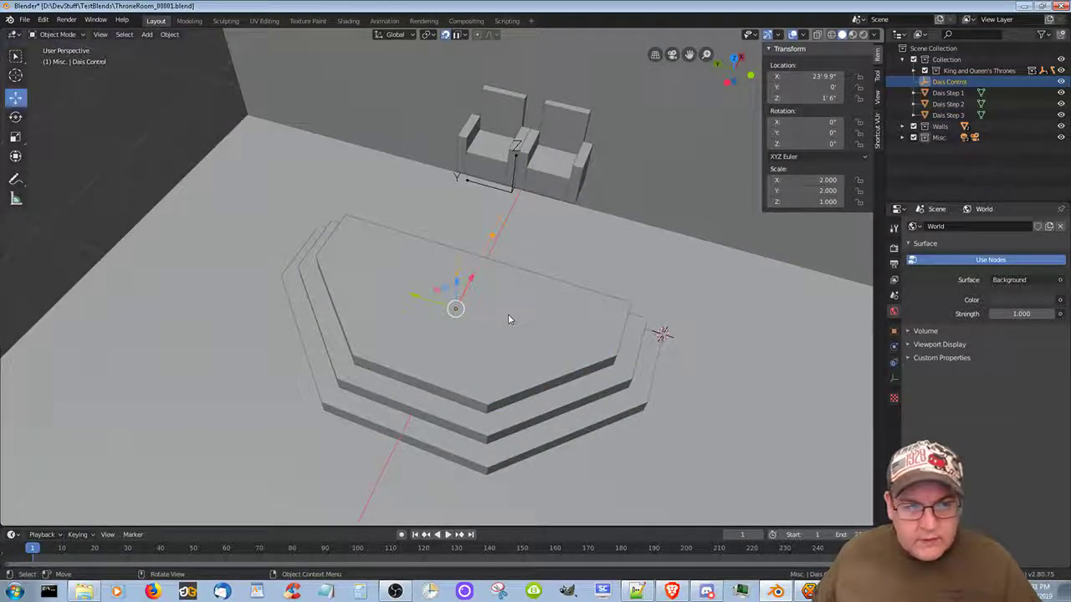
Step: Snap Dais Control to the 3D cursor at the bottom step's outer corner
right_click(493, 239)
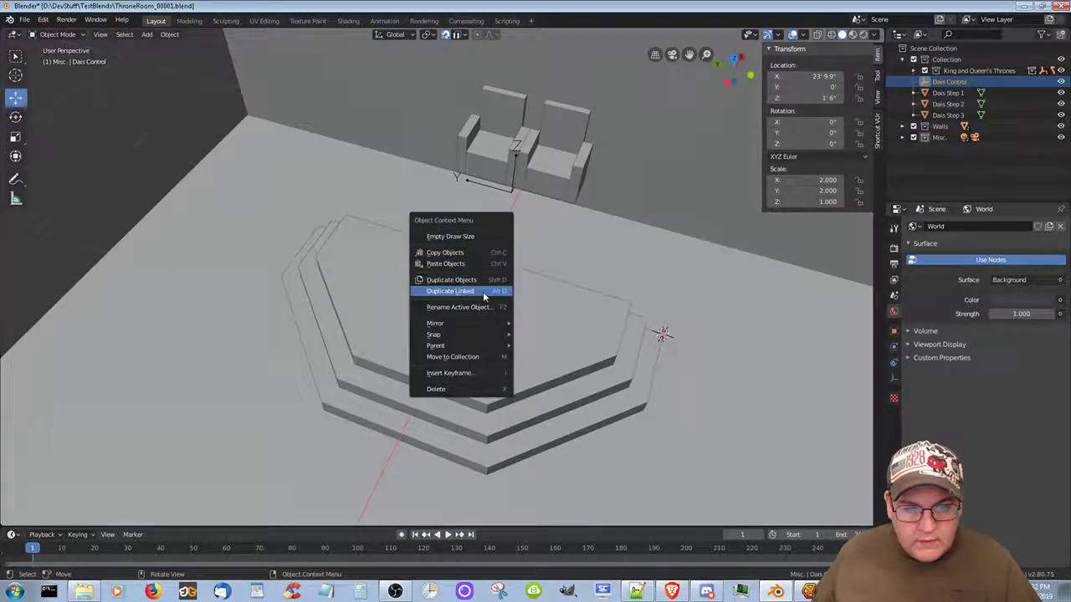
key("Escape")
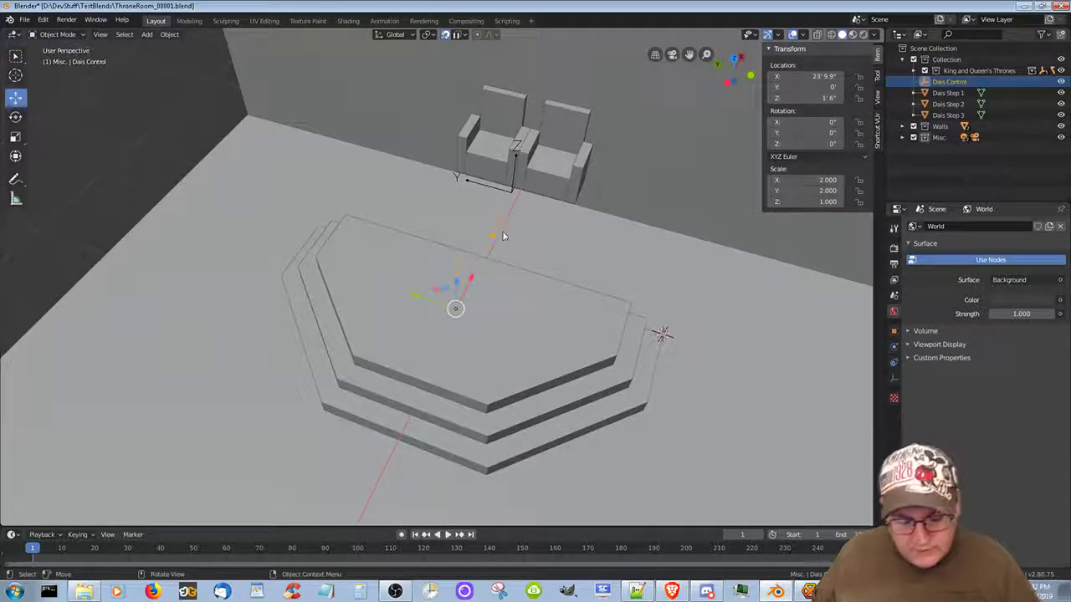
key("shift+s")
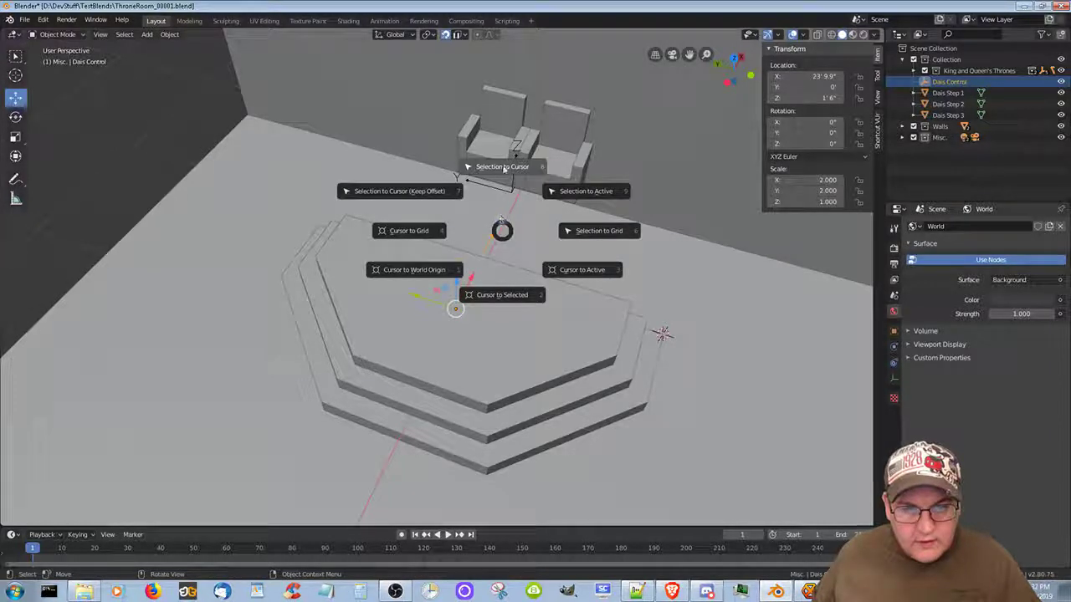
left_click(503, 168)
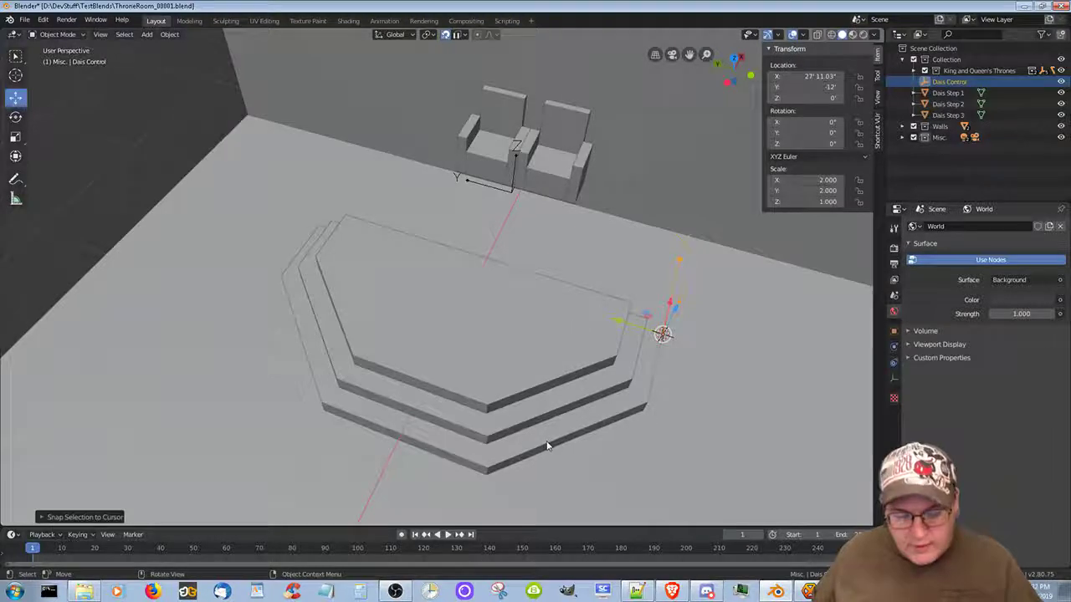
Step: Parent Dais Steps 1–3 to Dais Control using Object (Keep Transform)
left_click(516, 450)
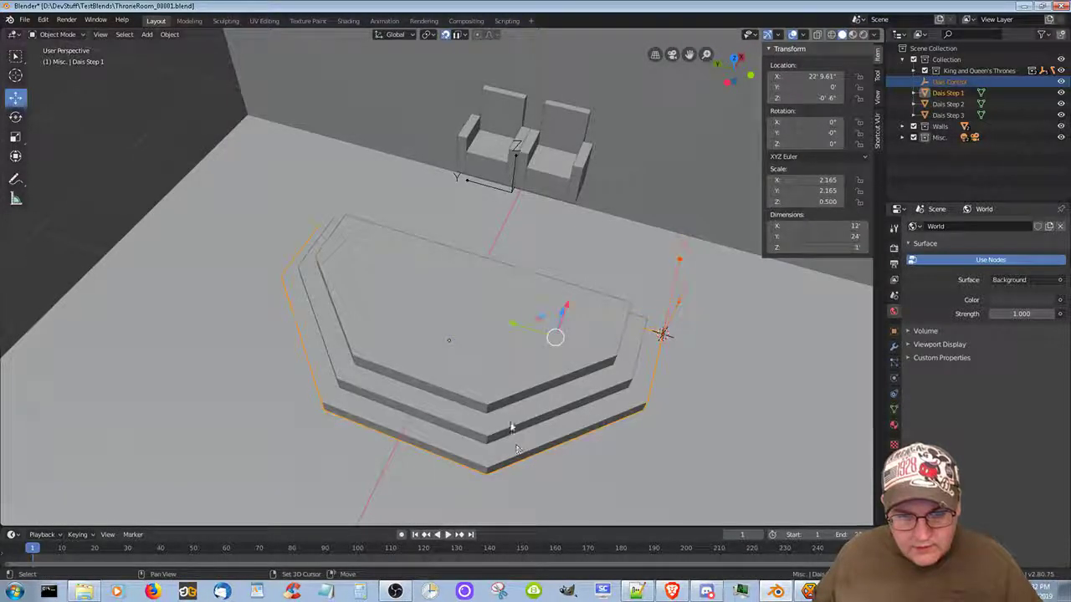
left_click(512, 427, "shift")
left_click(507, 381, "shift")
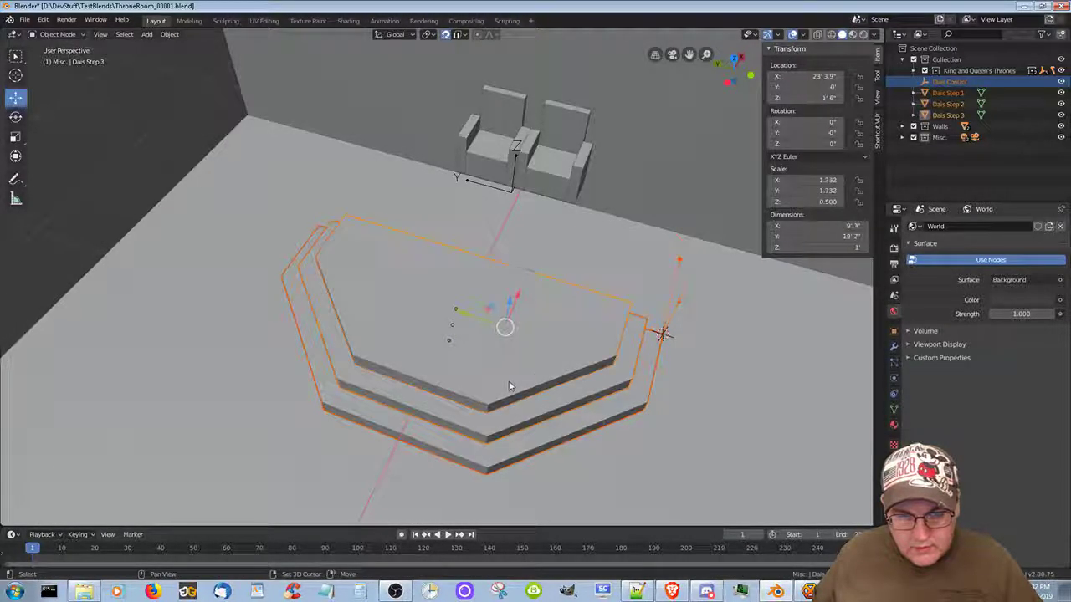
left_click(674, 394)
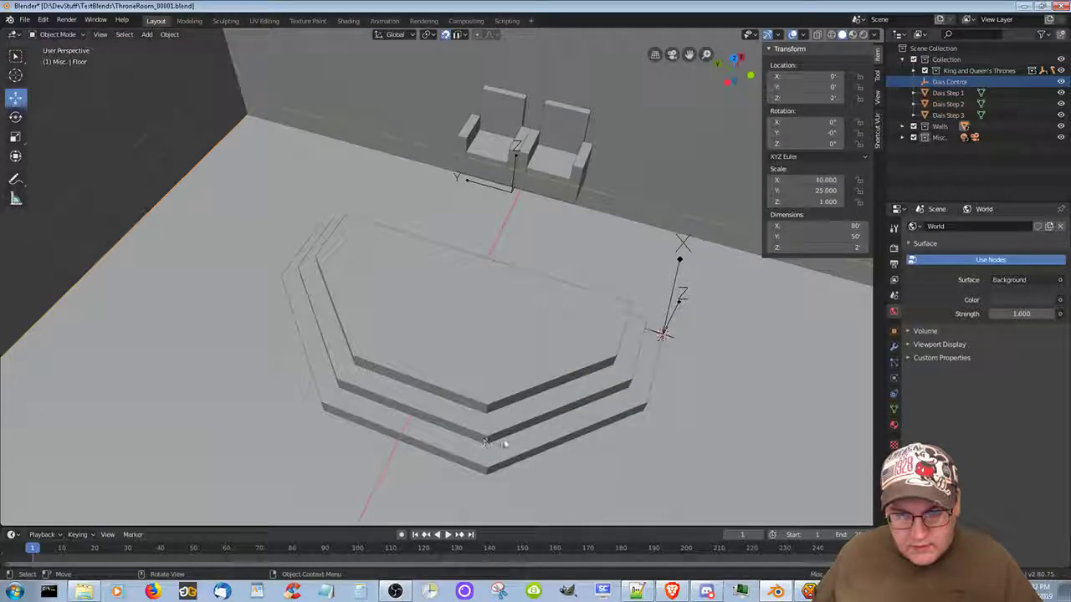
left_click(530, 447)
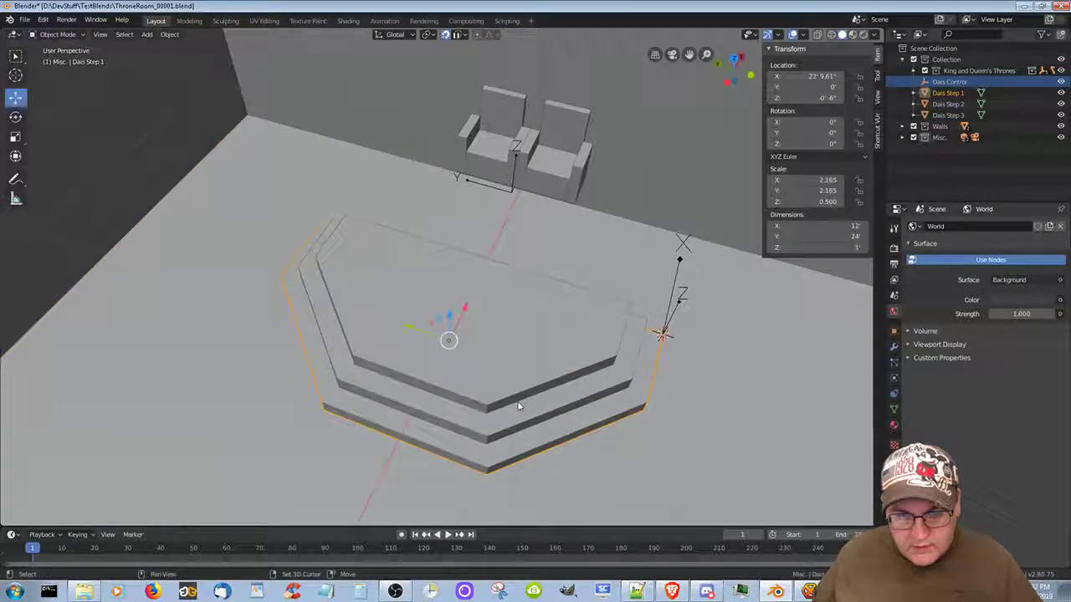
left_click(514, 421, "shift")
left_click(526, 375, "shift")
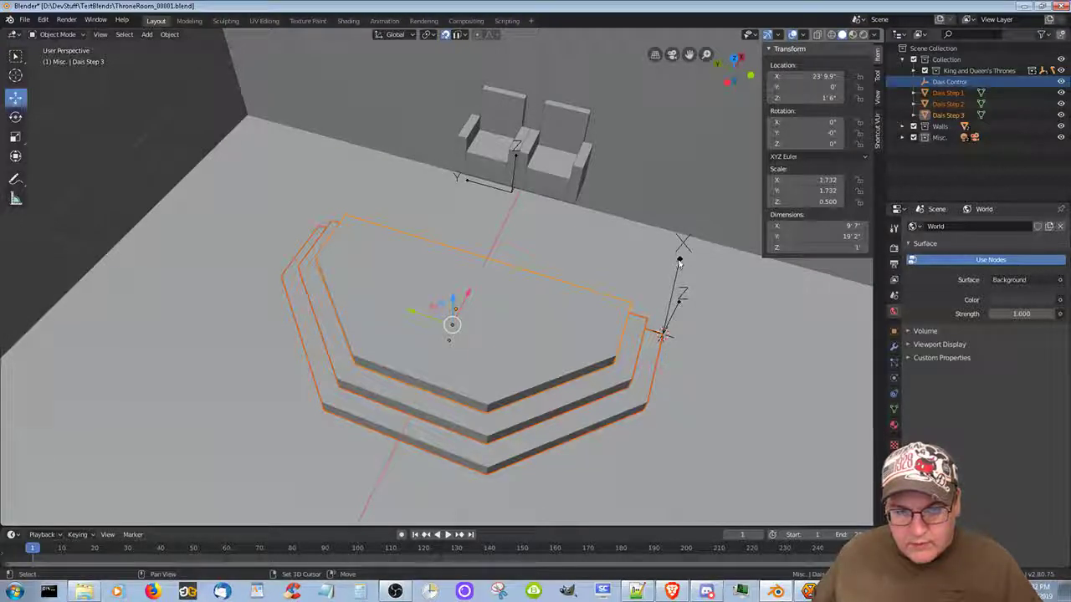
left_click(679, 262, "shift")
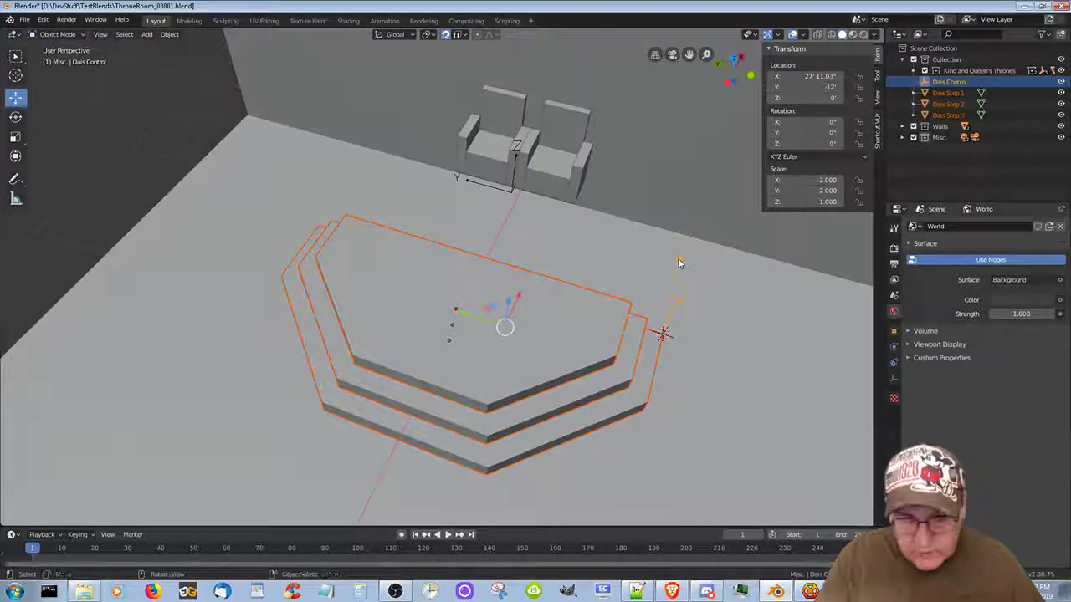
key("ctrl+p")
left_click(679, 262)
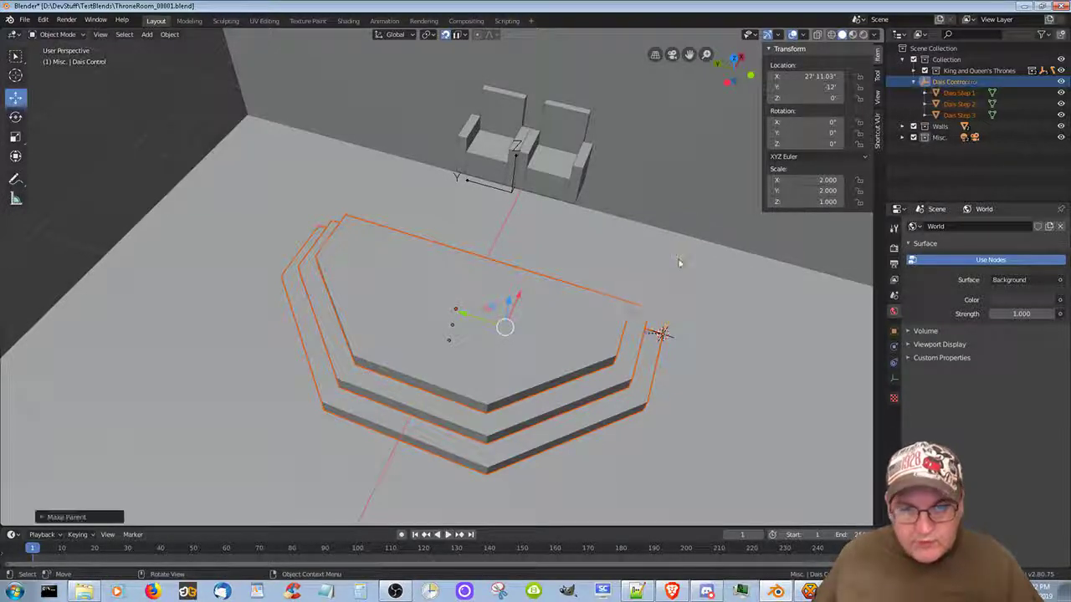
Step: Change Snap To from Edge to Face
middle_click_drag(763, 450, 697, 406)
middle_click_drag(475, 112, 509, 181)
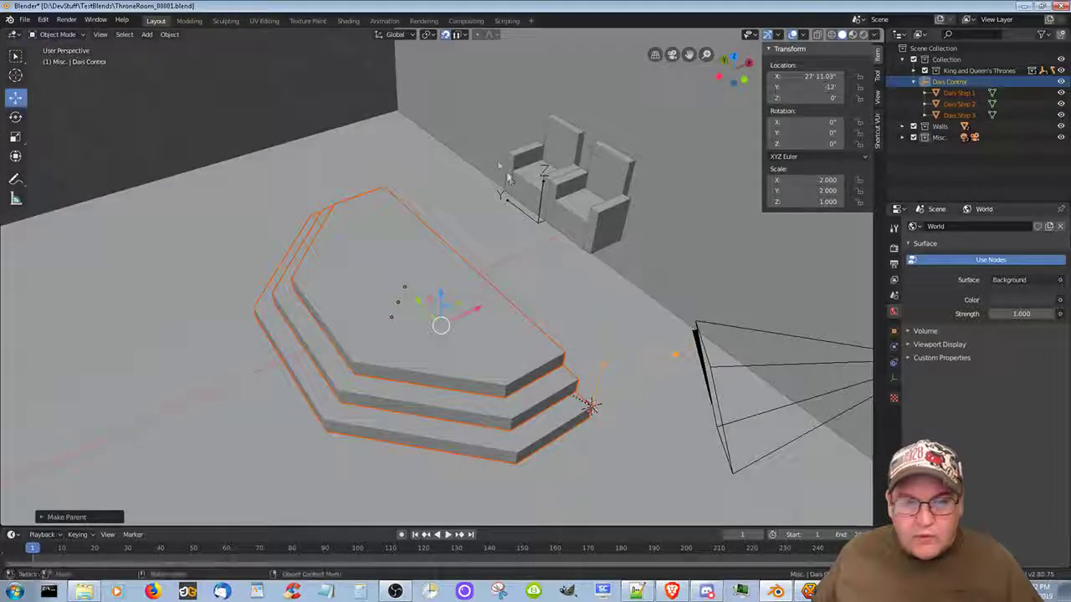
left_click(459, 37)
left_click(432, 100)
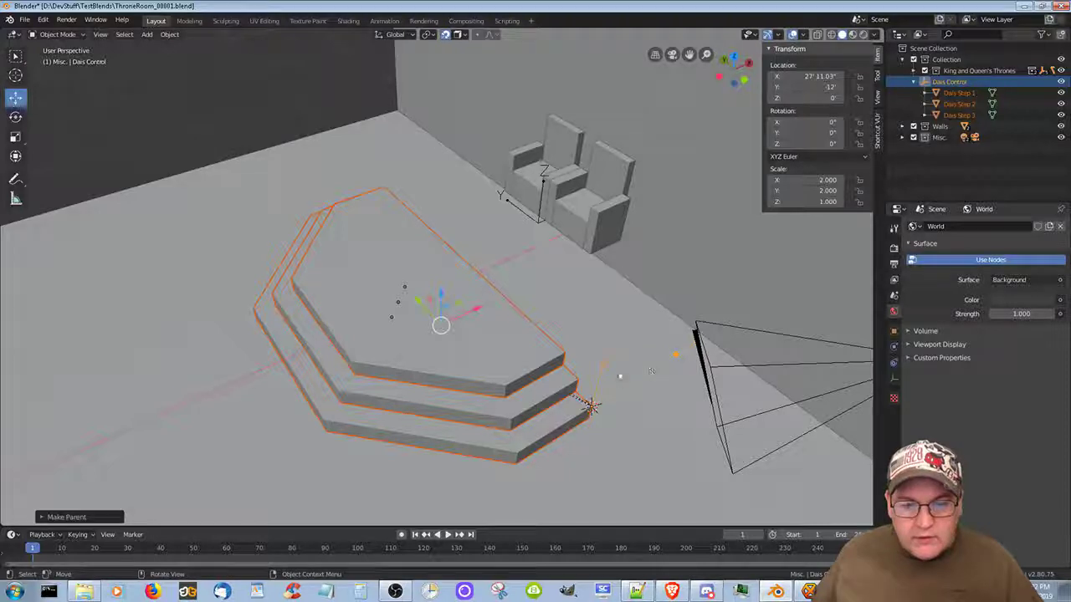
Step: Test-drag the dais toward the wall, then undo the move
middle_click_drag(627, 386, 587, 350)
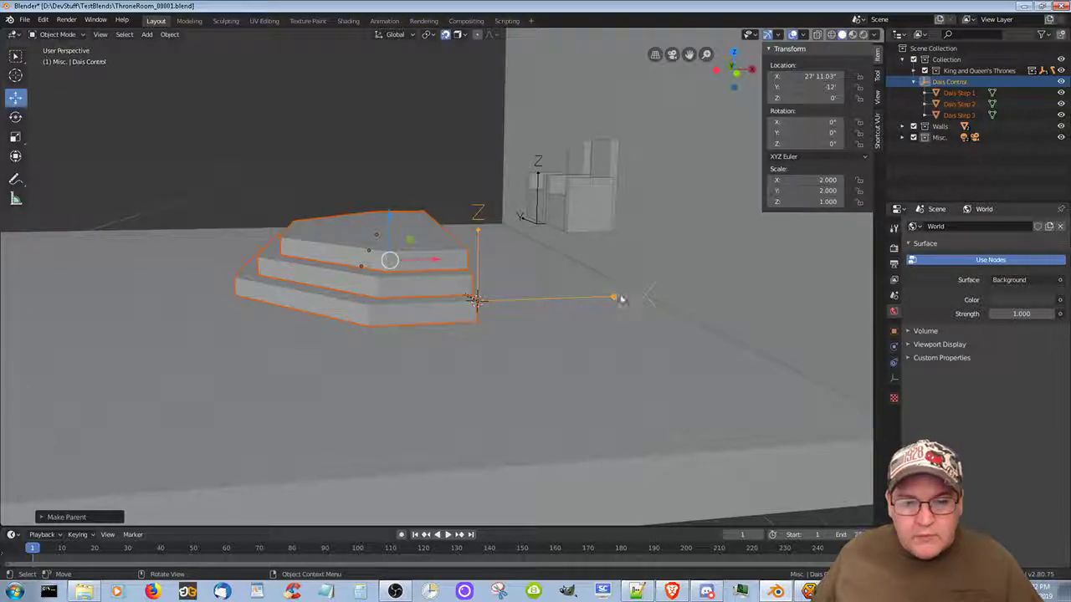
mouse_move(614, 299)
left_mouse_down()
mouse_move(666, 291)
mouse_move(56, 337)
mouse_move(348, 89)
left_mouse_up()
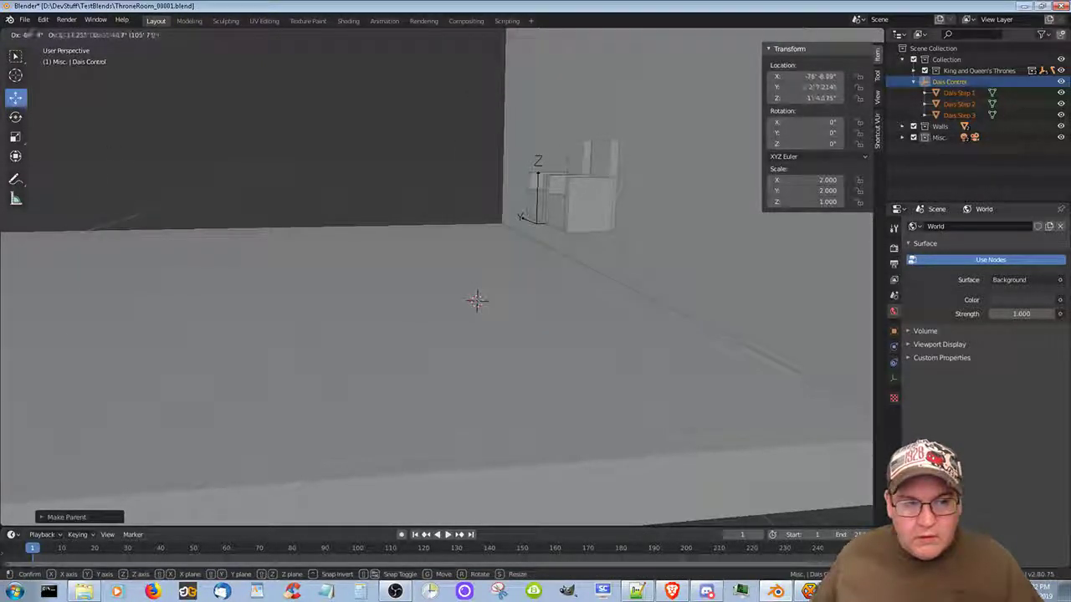
mouse_move(348, 89)
left_mouse_down()
mouse_move(167, 92)
mouse_move(769, 440)
left_mouse_up()
key("ctrl+z")
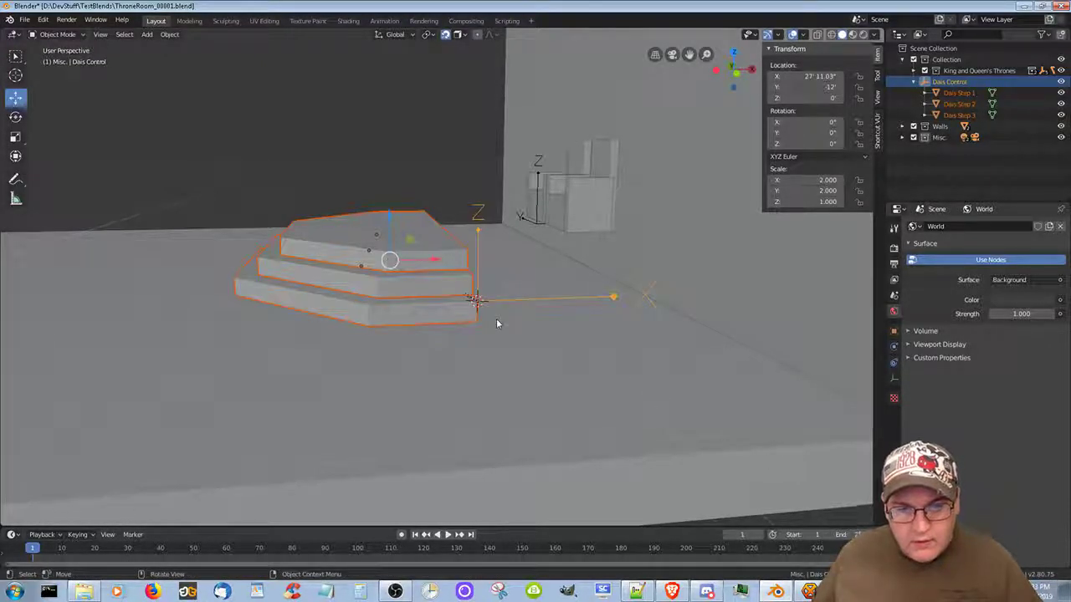
Step: Slide Dais Control along X to 38' so the dais meets the wall
mouse_move(483, 323)
middle_mouse_down()
mouse_move(468, 393)
mouse_move(467, 354)
middle_mouse_up()
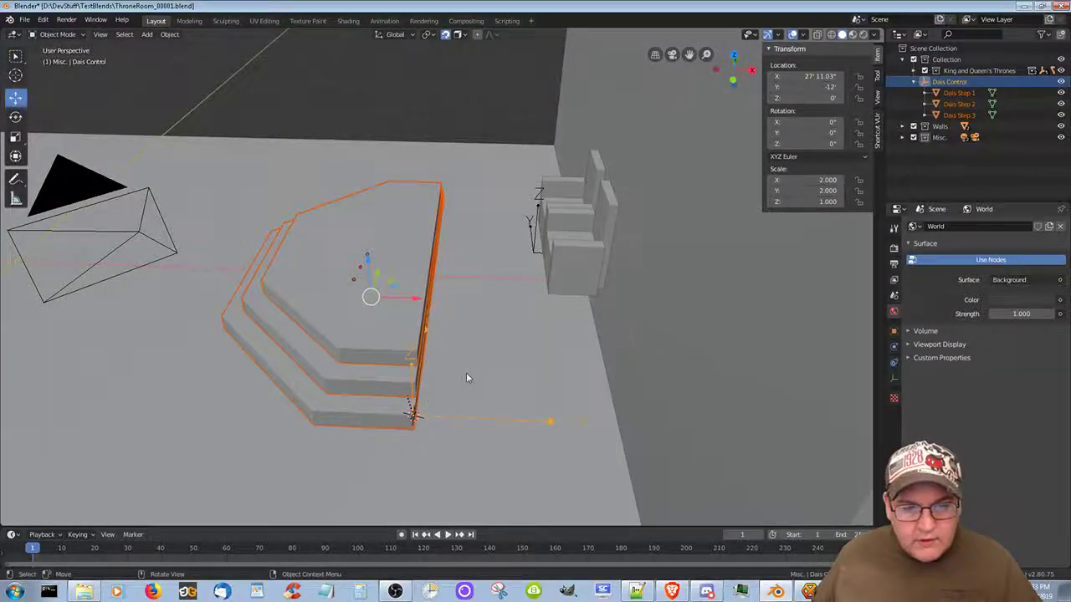
left_click(411, 415)
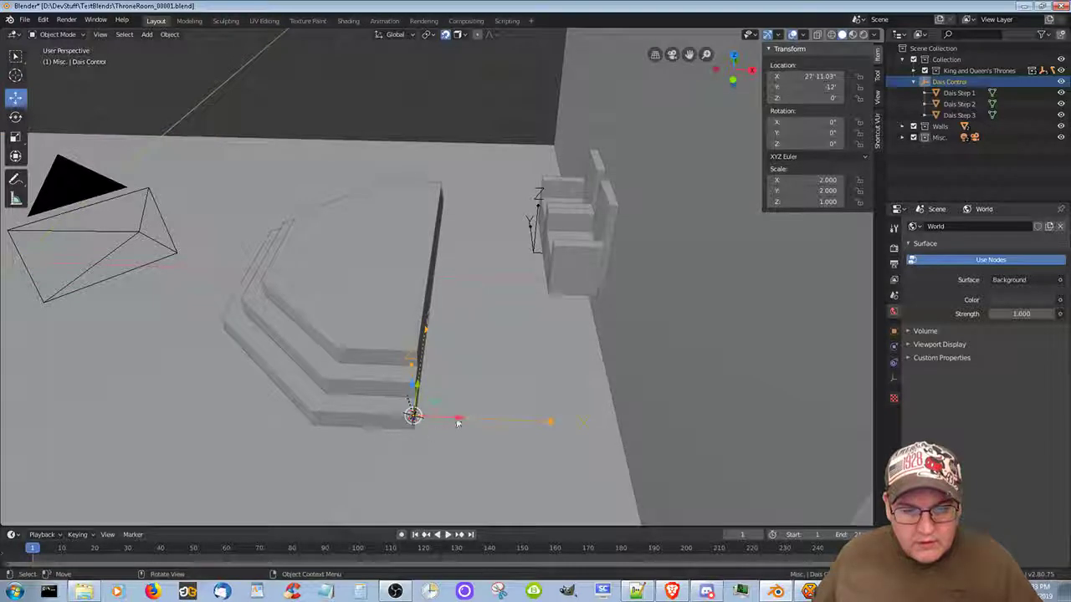
left_click_drag(458, 422, 674, 430)
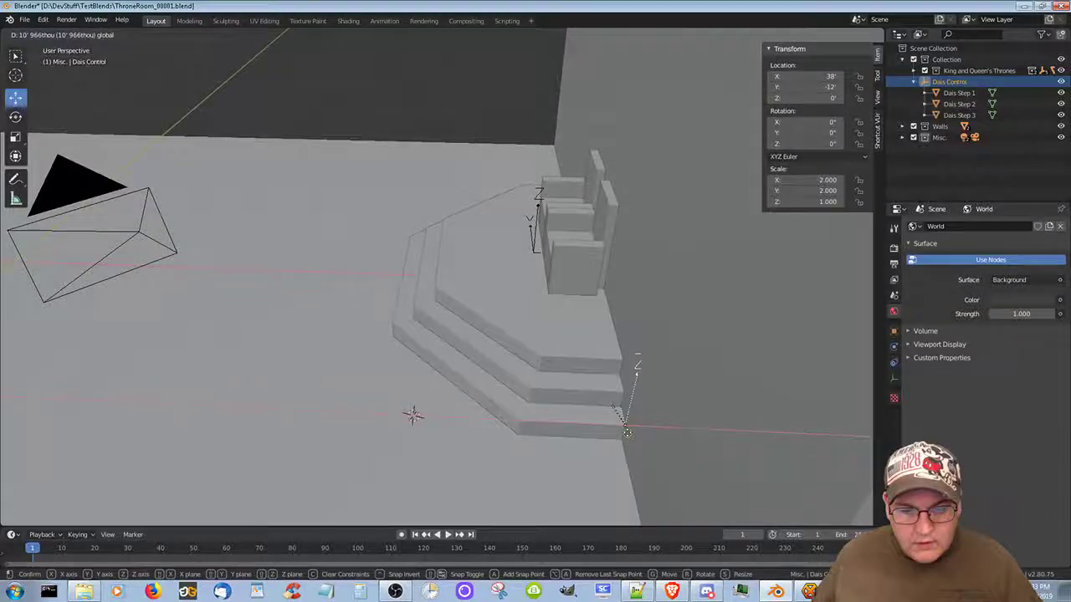
mouse_move(425, 389)
middle_mouse_down()
mouse_move(566, 407)
mouse_move(515, 364)
mouse_move(439, 390)
middle_mouse_up()
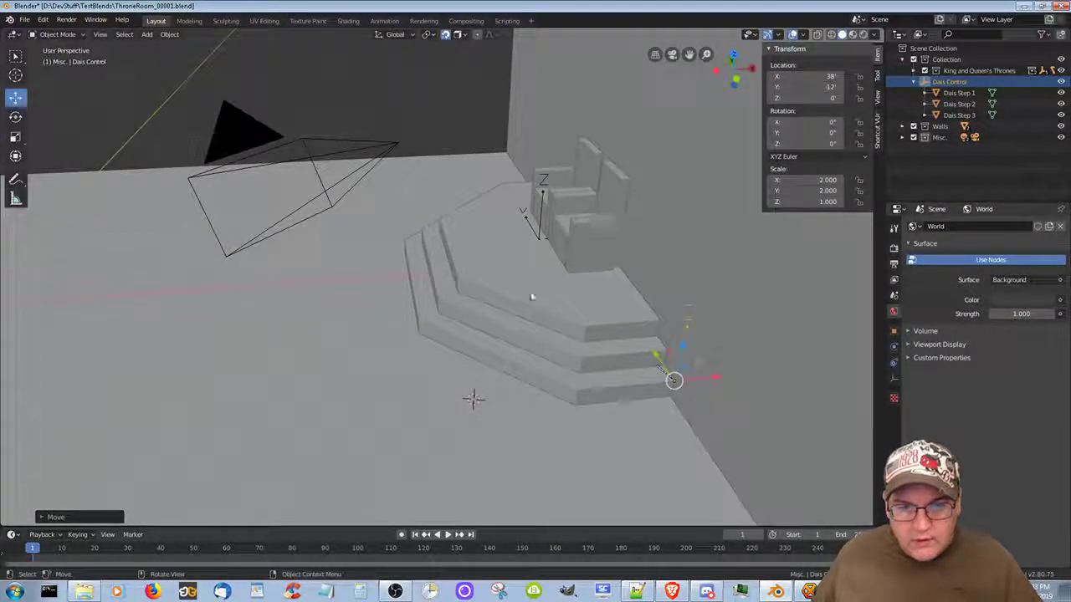
Step: Drag the Throne Parent empty along X until the thrones sit on the top step
left_click(544, 197)
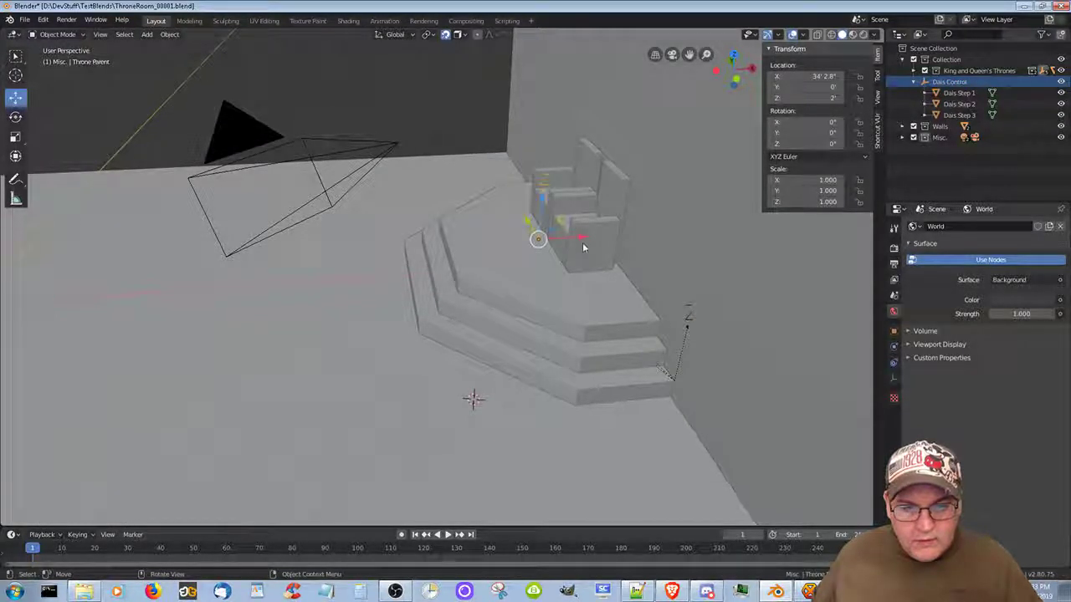
left_click_drag(580, 242, 460, 250)
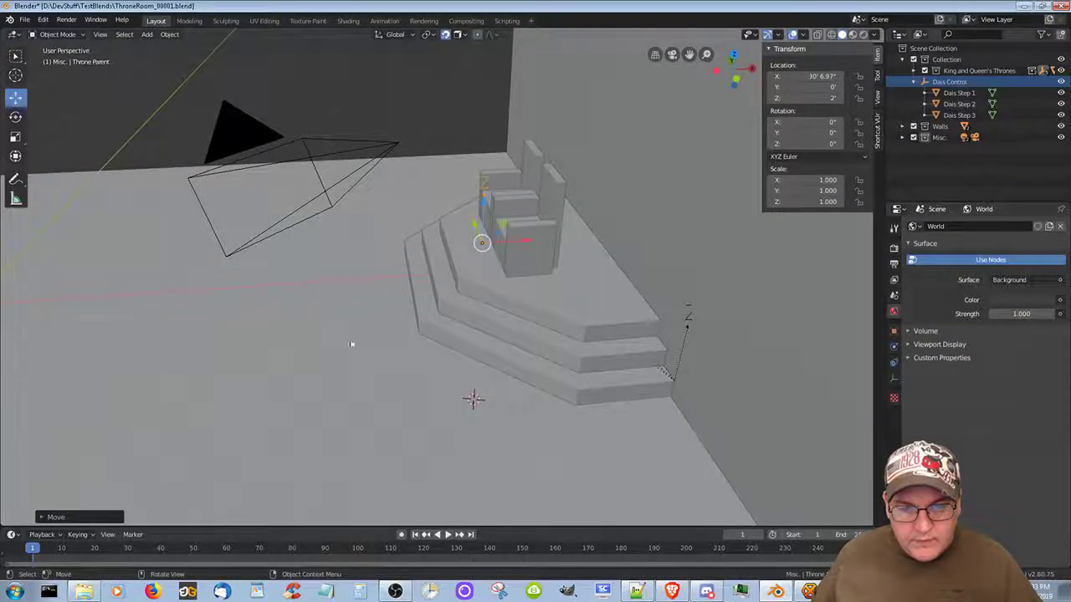
mouse_move(345, 341)
middle_mouse_down()
mouse_move(393, 318)
mouse_move(457, 326)
mouse_move(434, 373)
middle_mouse_up()
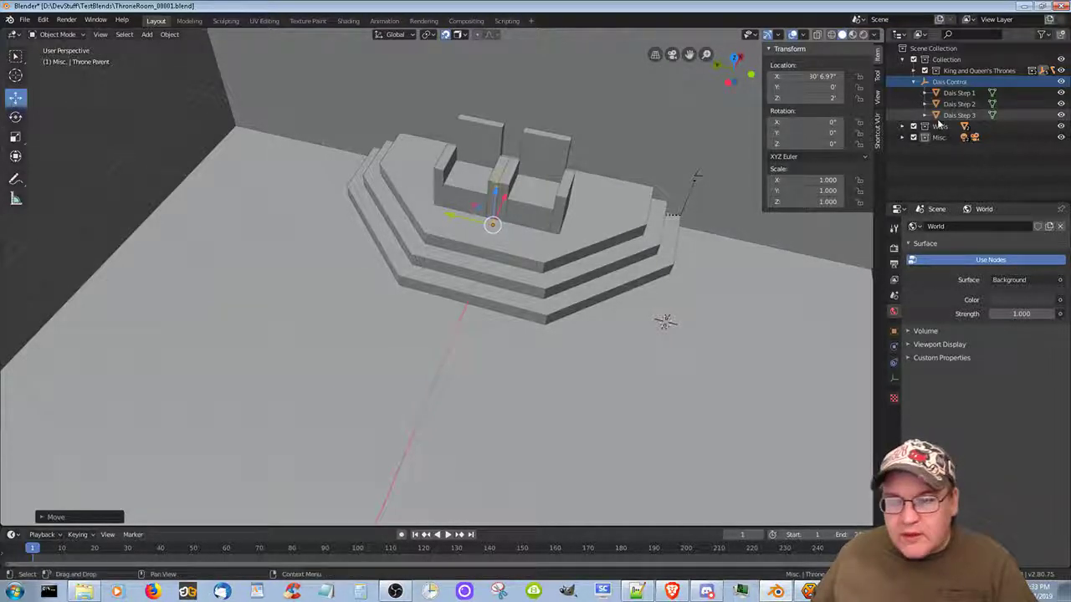
Step: Collapse Dais Control's three child steps in the Outliner
left_click(913, 82)
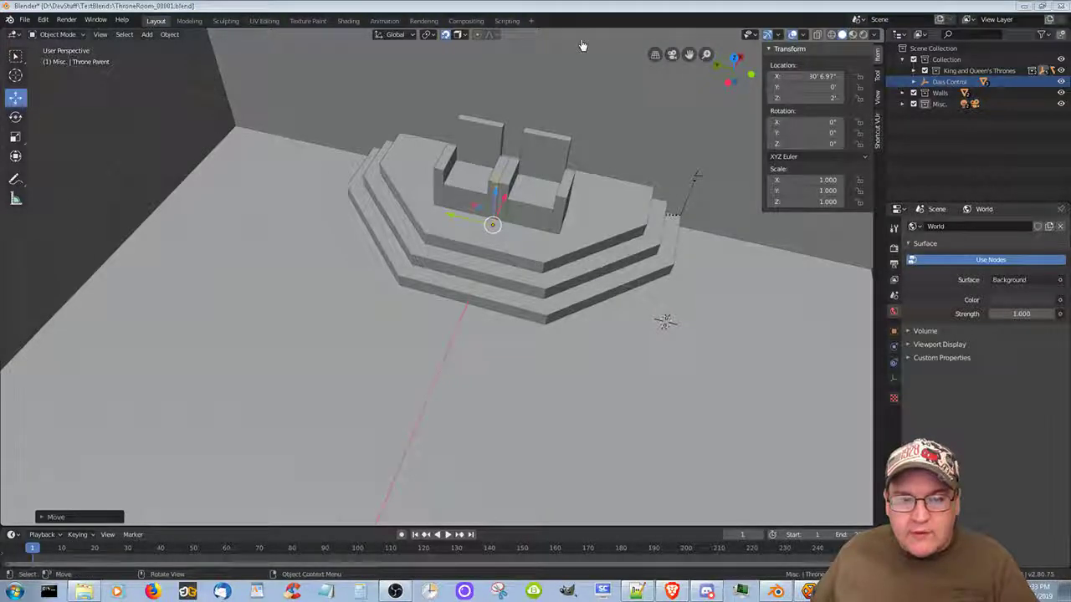